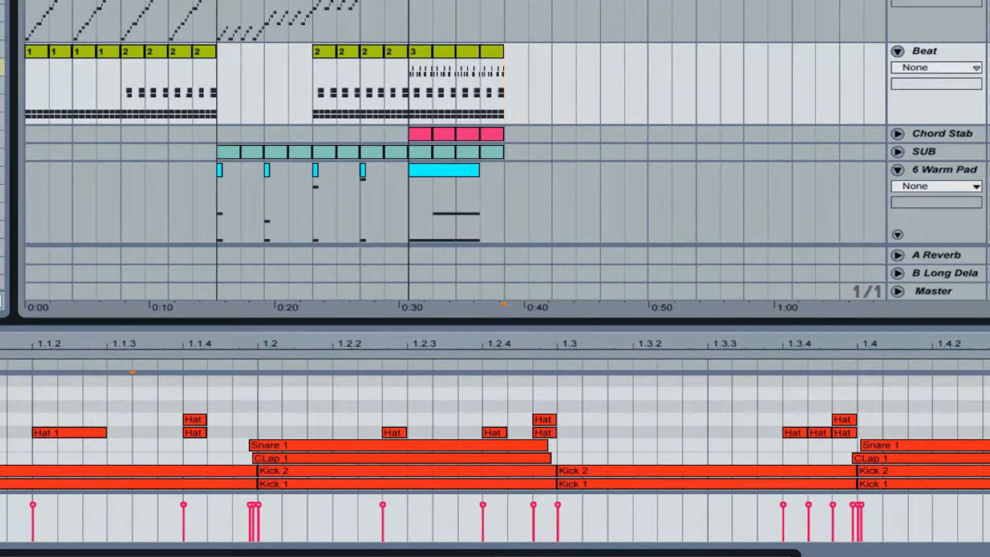
Copy the two Arrangement track section clips between 0:15 and 0:30 to start at 0:30, and colour the copies pale mint.
{"action": "left_click", "coordinate": [361, 1]}
{"action": "left_click", "coordinate": [264, 1], "text": "shift"}
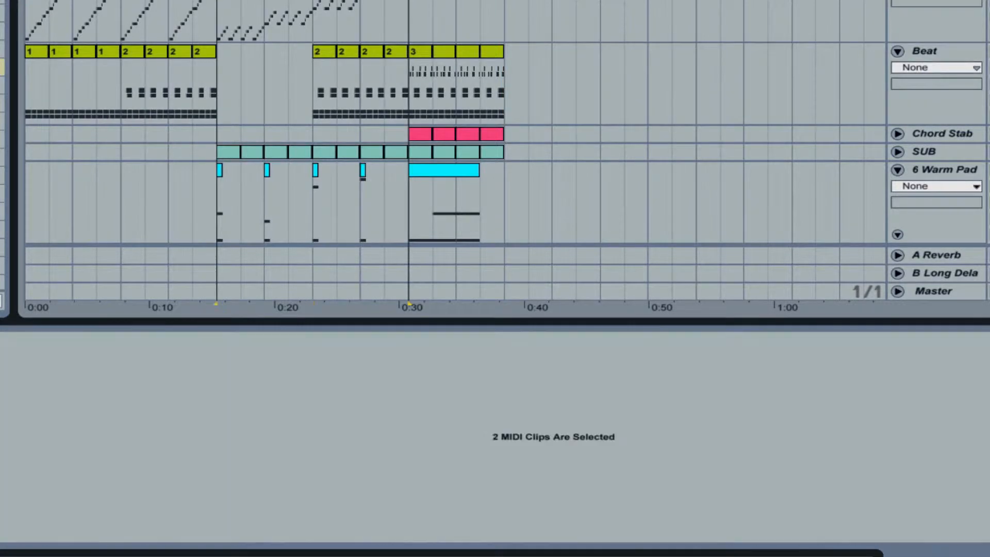
{"action": "left_click_drag", "start_coordinate": [264, 1], "coordinate": [409, 1]}
{"action": "key", "text": "ctrl+j"}
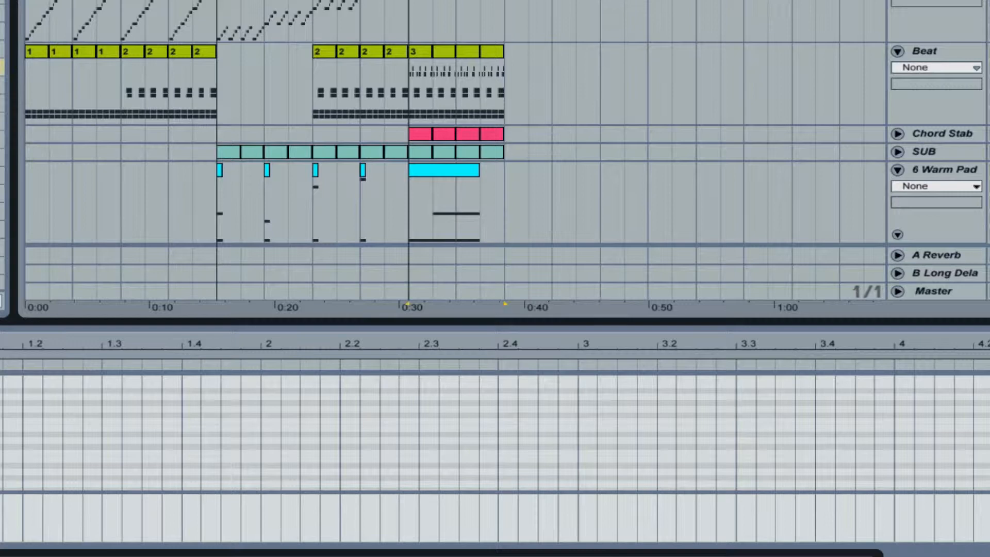
{"action": "left_click", "coordinate": [549, 0], "text": "shift"}
{"action": "right_click", "coordinate": [549, 0]}
{"action": "left_click", "coordinate": [657, 217]}
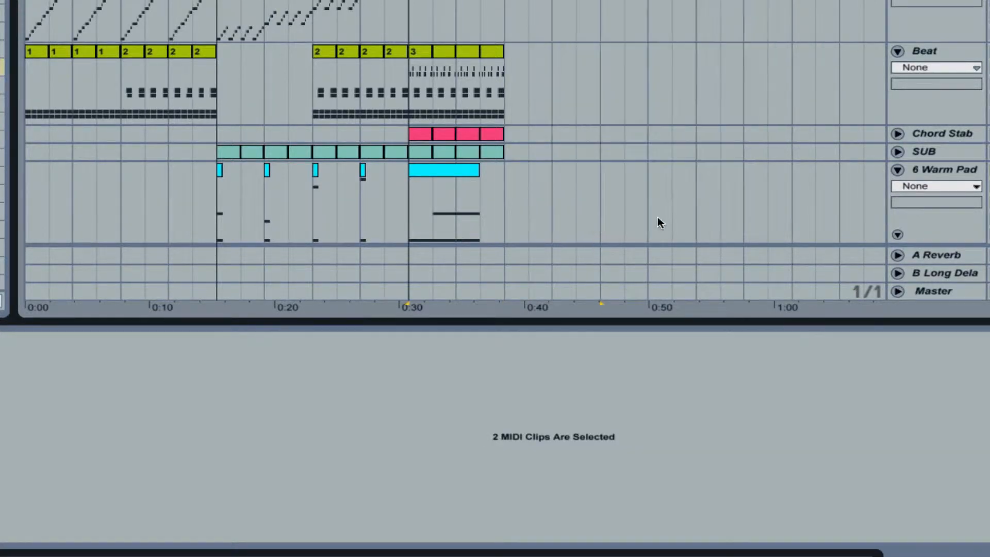
{"action": "left_click", "coordinate": [452, 11]}
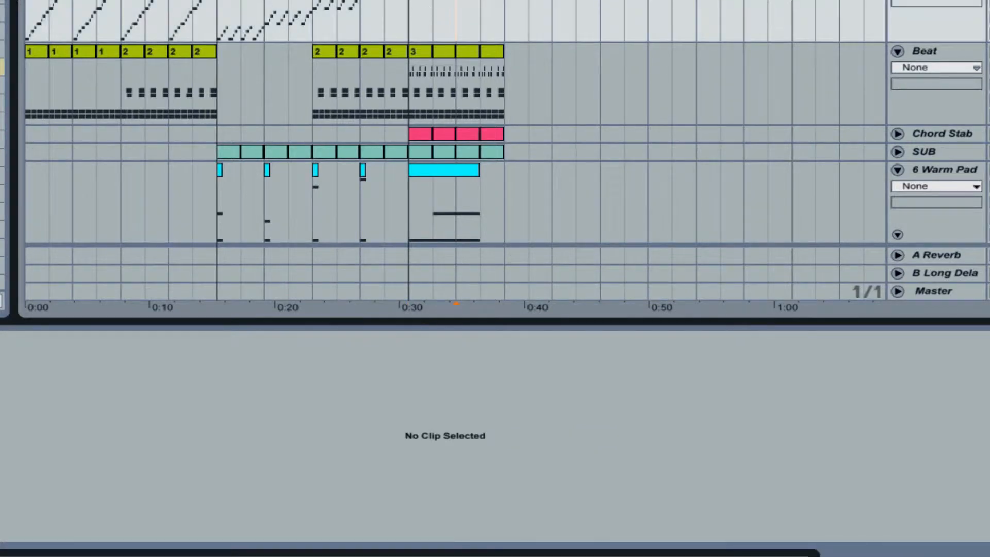
Move the four pattern 3 clips on the Beat track from 0:30 to about 0:46.
{"action": "left_click", "coordinate": [420, 51]}
{"action": "left_click", "coordinate": [487, 51], "text": "shift"}
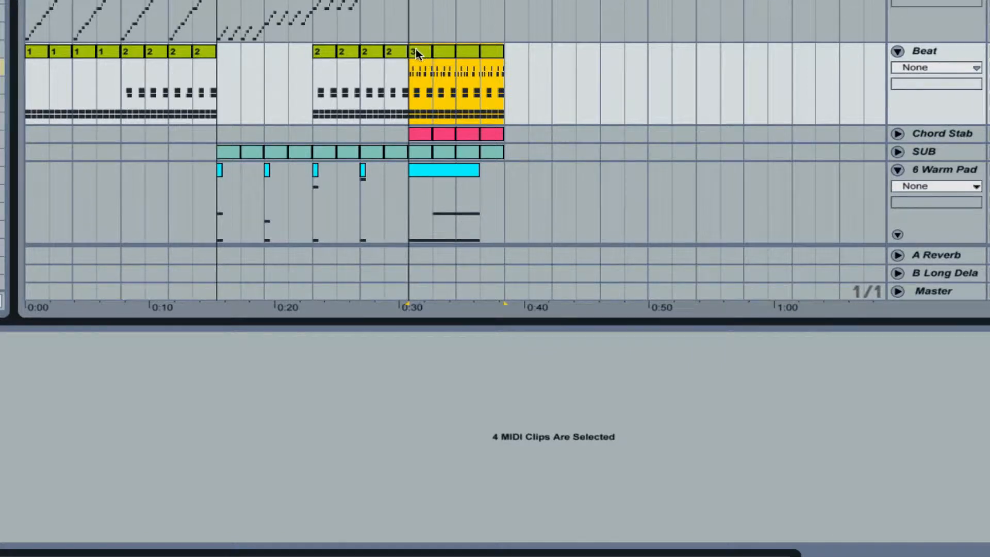
{"action": "left_click_drag", "start_coordinate": [416, 48], "coordinate": [598, 54]}
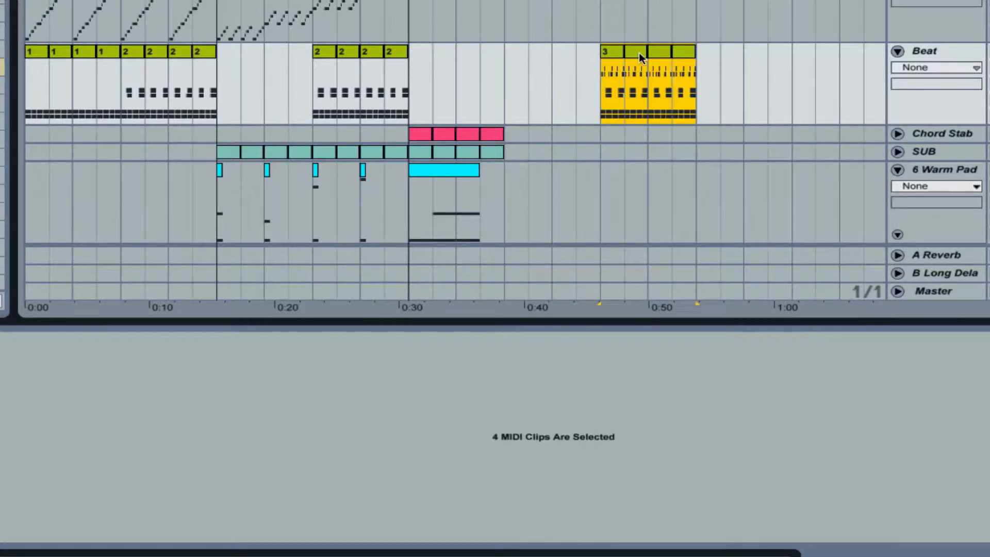
Duplicate the last four pattern 2 clips on the Beat track twice to fill the gap from 0:30 to about 0:46.
{"action": "left_click", "coordinate": [611, 53]}
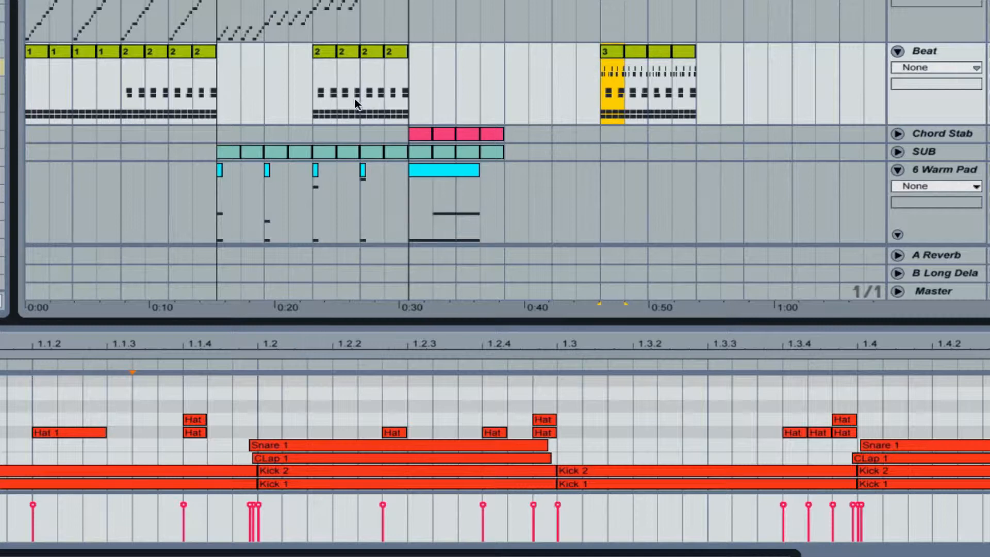
{"action": "key", "text": "minus"}
{"action": "key", "text": "minus"}
{"action": "key", "text": "minus"}
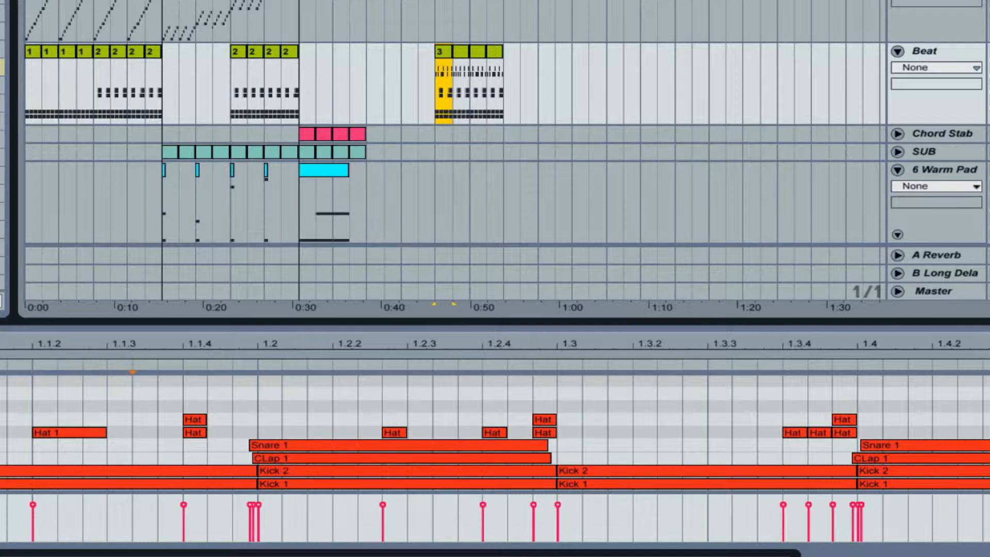
{"action": "left_click_drag", "start_coordinate": [391, 0], "coordinate": [435, 0]}
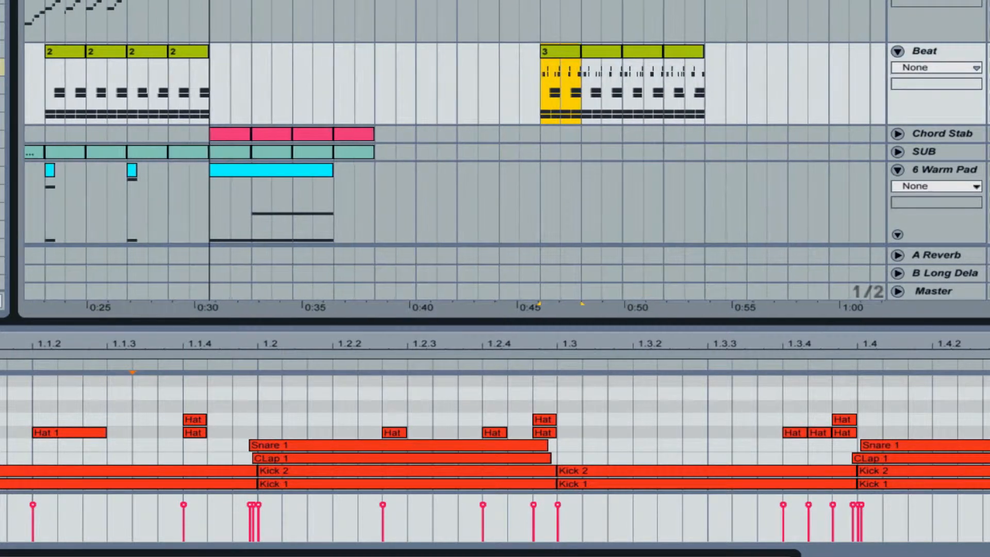
{"action": "left_click", "coordinate": [524, 96]}
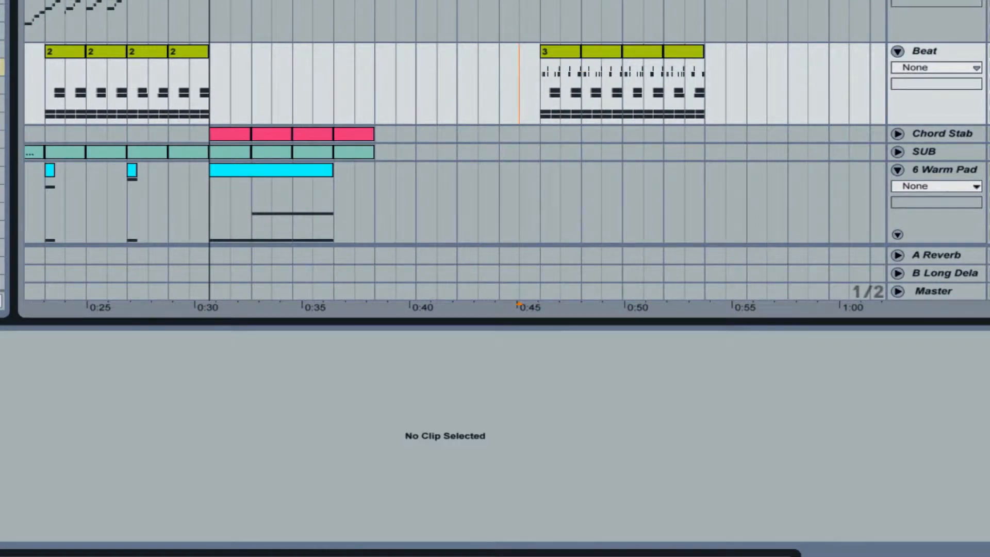
{"action": "scroll", "coordinate": [440, 42], "scroll_direction": "left", "scroll_amount": 3}
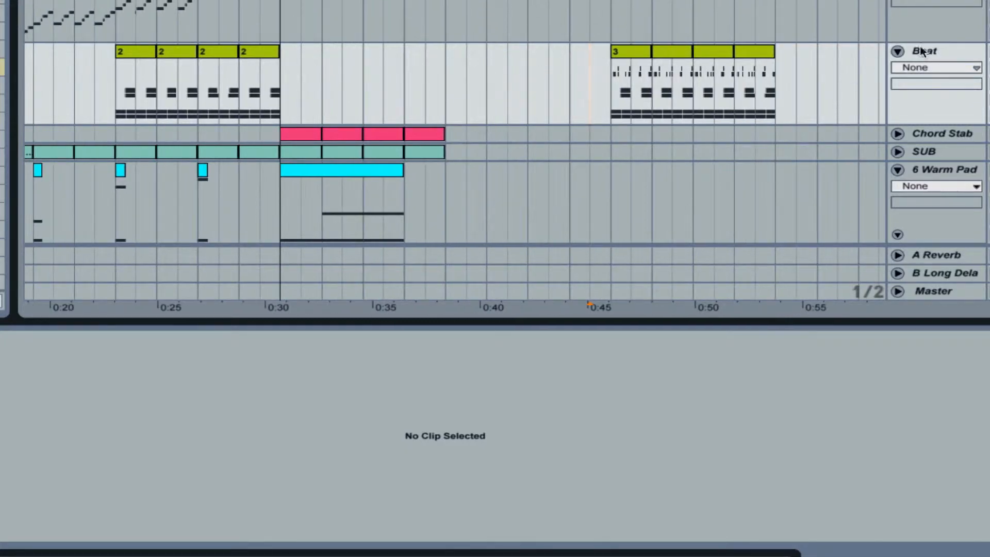
{"action": "left_click", "coordinate": [136, 47]}
{"action": "left_click", "coordinate": [262, 47], "text": "shift"}
{"action": "left_click_drag", "start_coordinate": [269, 52], "coordinate": [596, 54]}
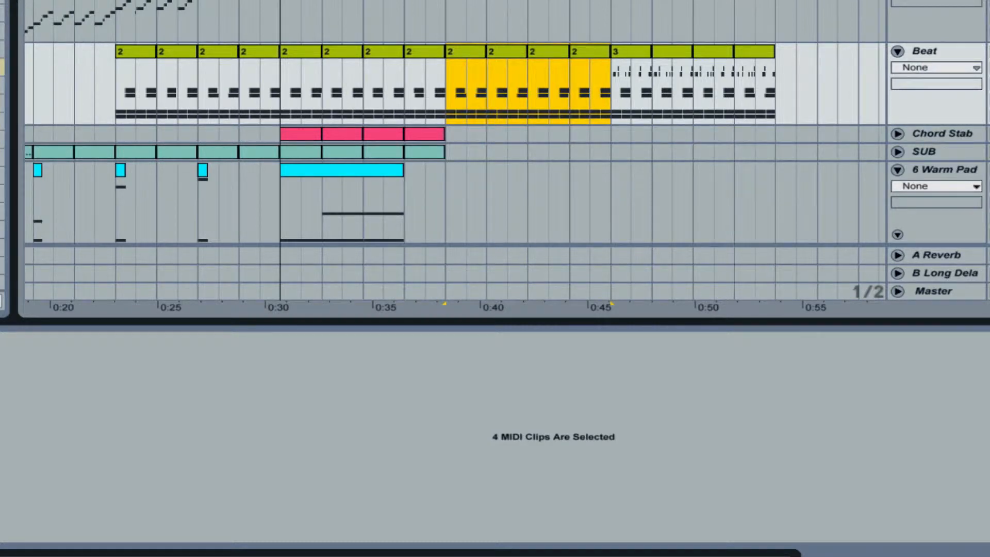
Consolidate the pale mint section clips from 0:30 to about 0:46 on the Arrangement track into one clip.
{"action": "mouse_move", "coordinate": [444, 1]}
{"action": "left_mouse_down"}
{"action": "mouse_move", "coordinate": [632, 1]}
{"action": "mouse_move", "coordinate": [611, 1]}
{"action": "left_mouse_up"}
{"action": "right_click", "coordinate": [603, 1]}
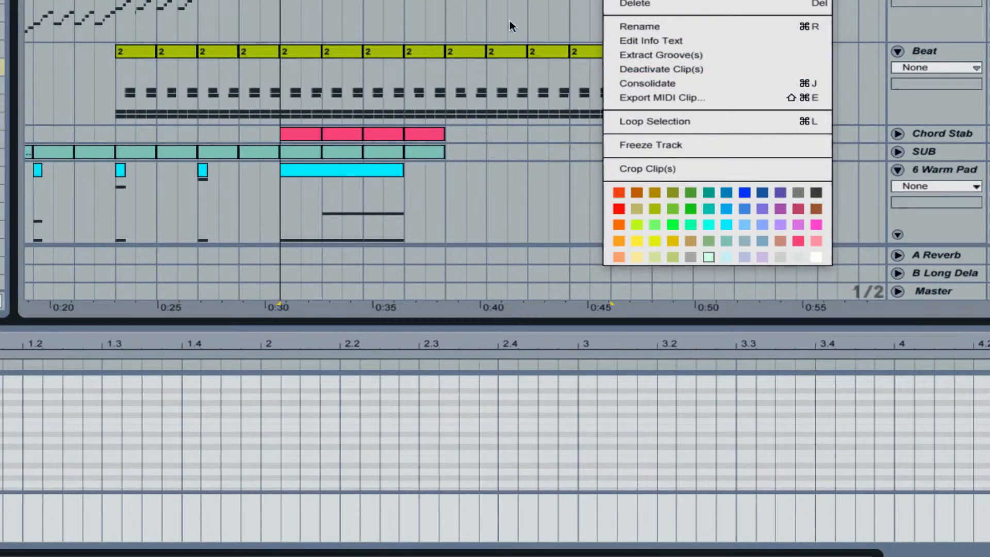
{"action": "key", "text": "super+d"}
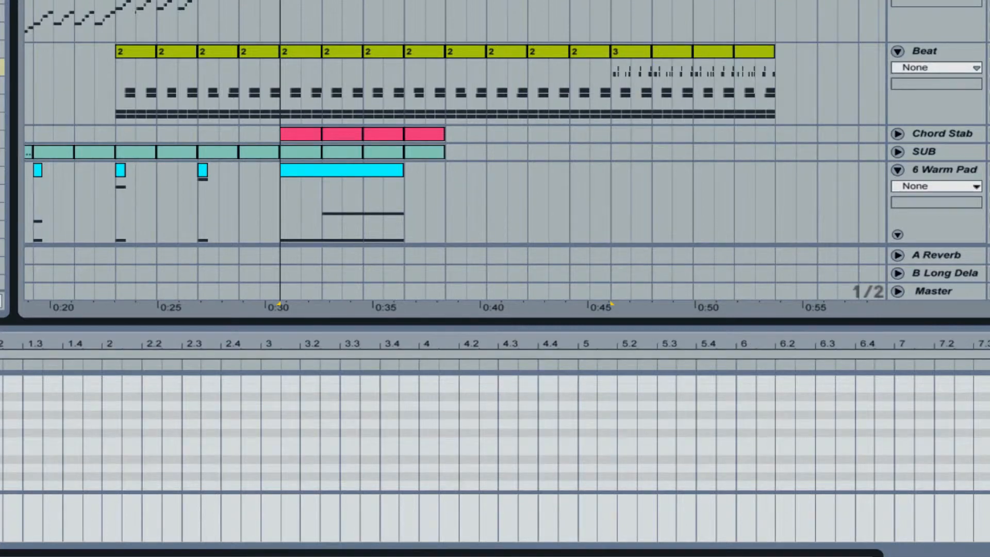
{"action": "left_click", "coordinate": [487, 5]}
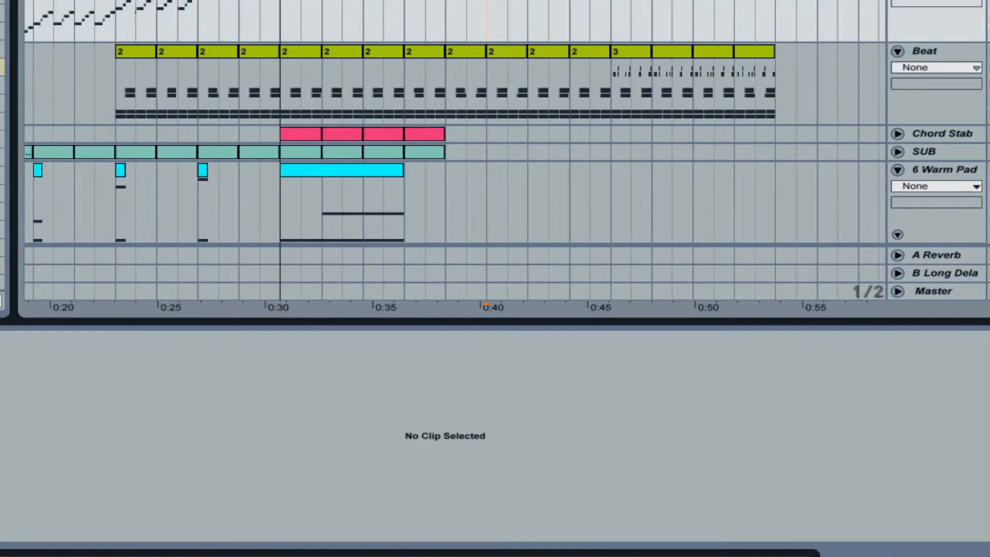
{"action": "scroll", "coordinate": [454, 124], "scroll_direction": "up", "scroll_amount": 2}
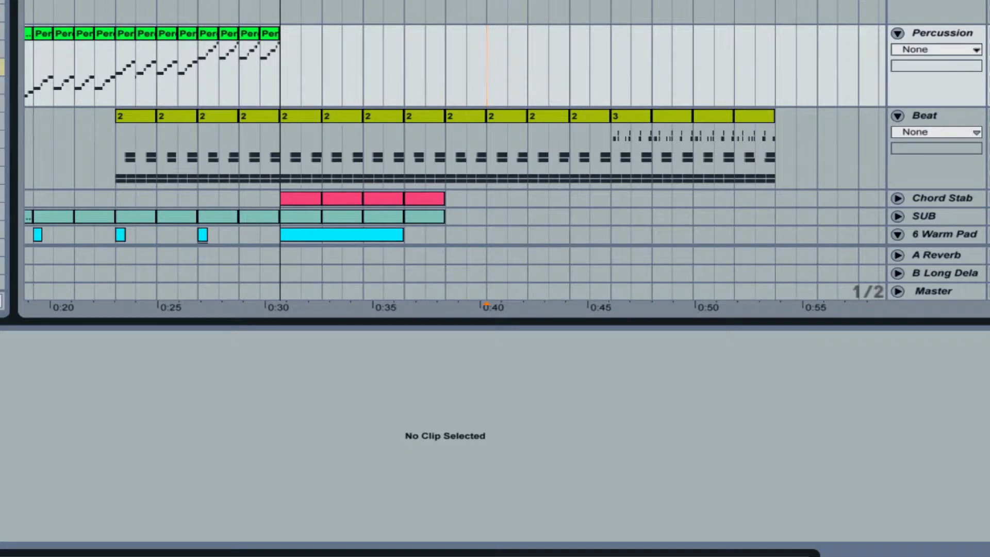
{"action": "scroll", "coordinate": [660, 5], "scroll_direction": "down", "scroll_amount": 2}
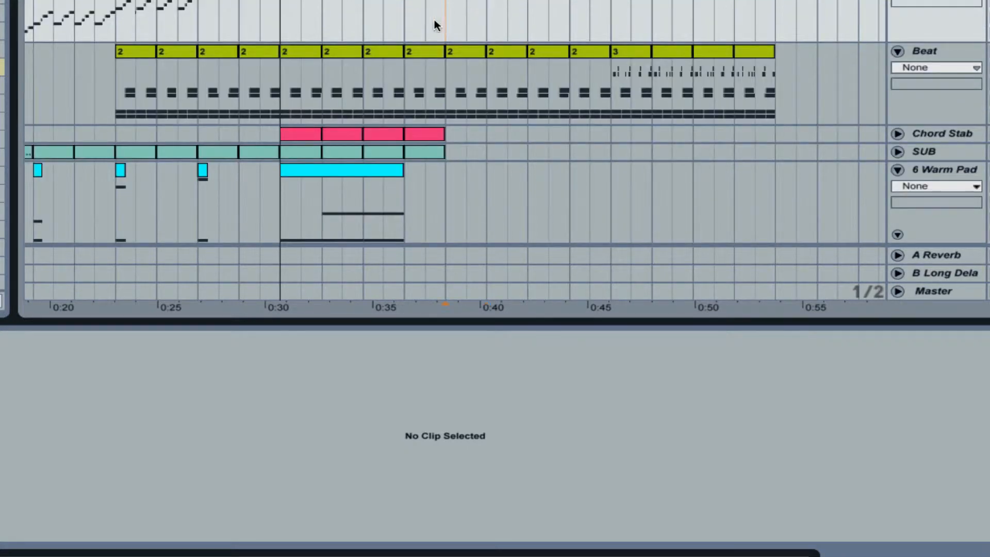
{"action": "left_click", "coordinate": [437, 2]}
Consolidate the eight pattern 2 clips on the Beat track between 0:30 and about 0:46 into one clip.
{"action": "left_click", "coordinate": [297, 51]}
{"action": "left_click", "coordinate": [584, 52], "text": "shift"}
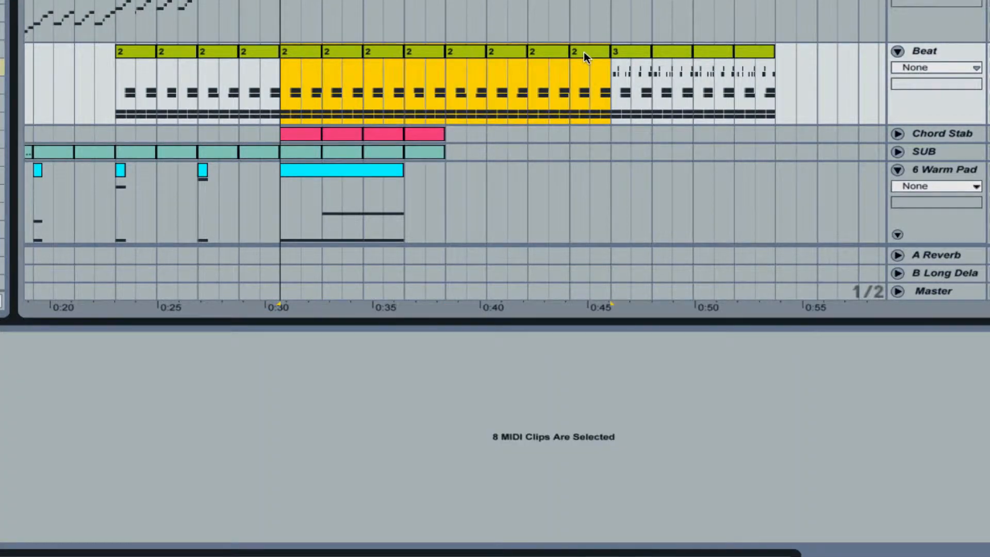
{"action": "key", "text": "ctrl+j"}
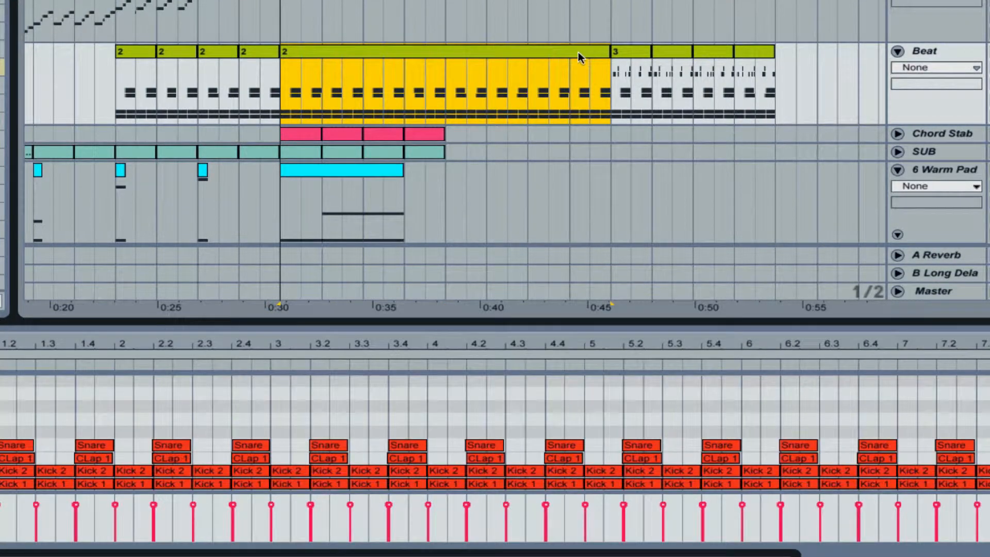
Shorten the kick, clap and snare notes at 4.4 to 1/8 and duplicate them to make a double hit before bar 5.
{"action": "left_click", "coordinate": [42, 419]}
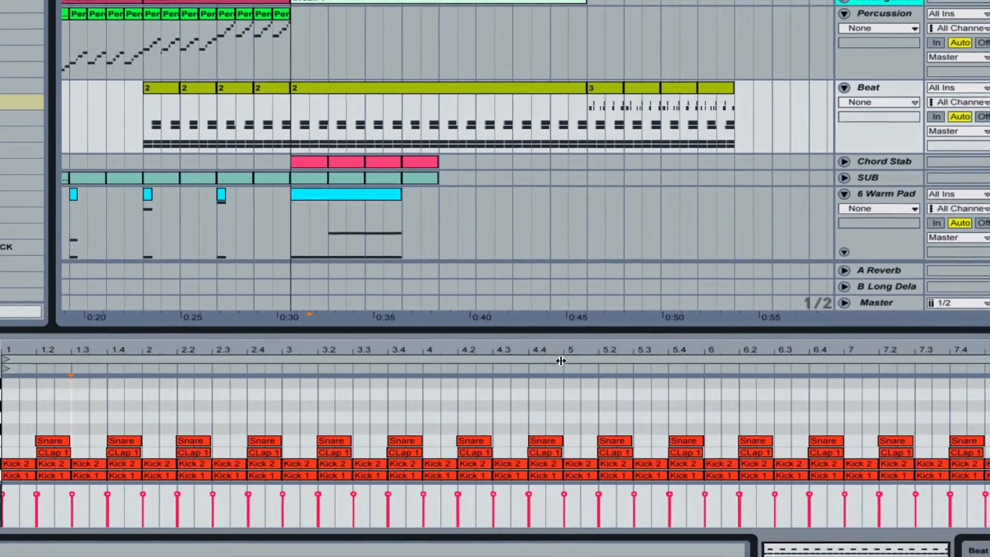
{"action": "left_click", "coordinate": [557, 464]}
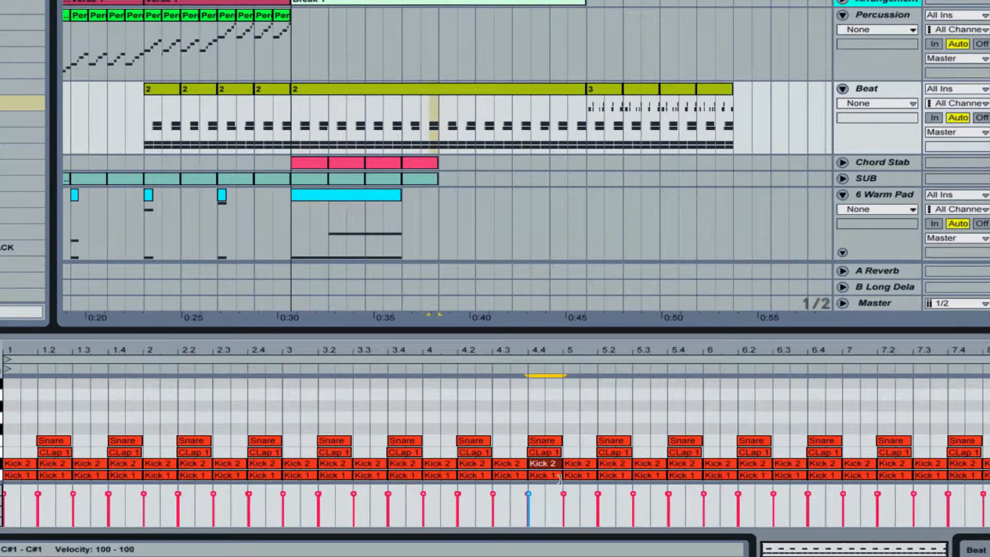
{"action": "left_click", "coordinate": [559, 475], "text": "shift"}
{"action": "left_click_drag", "start_coordinate": [560, 475], "coordinate": [537, 469]}
{"action": "key", "text": "ctrl+d"}
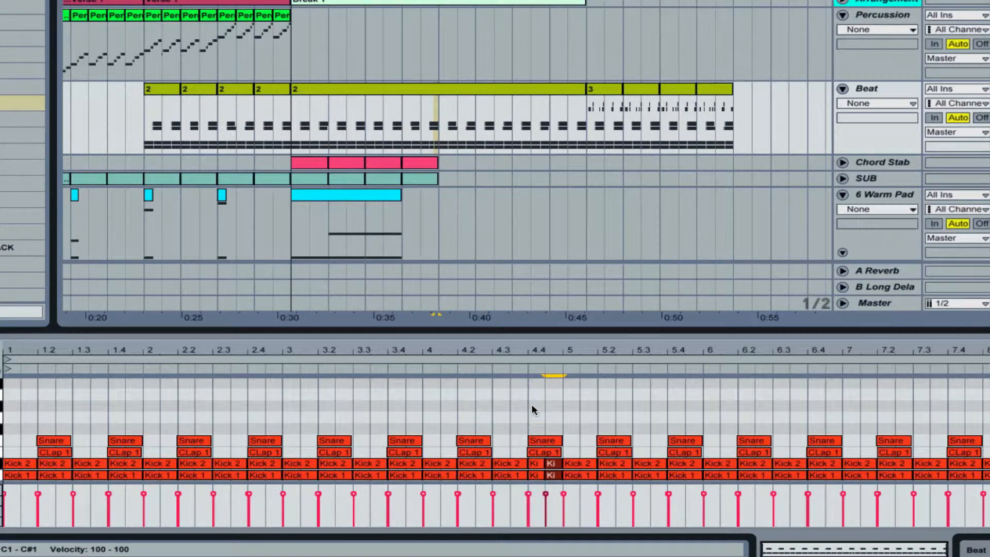
{"action": "mouse_move", "coordinate": [582, 425]}
{"action": "left_mouse_down"}
{"action": "mouse_move", "coordinate": [555, 456]}
{"action": "mouse_move", "coordinate": [545, 440]}
{"action": "left_mouse_up"}
{"action": "key", "text": "ctrl+d"}
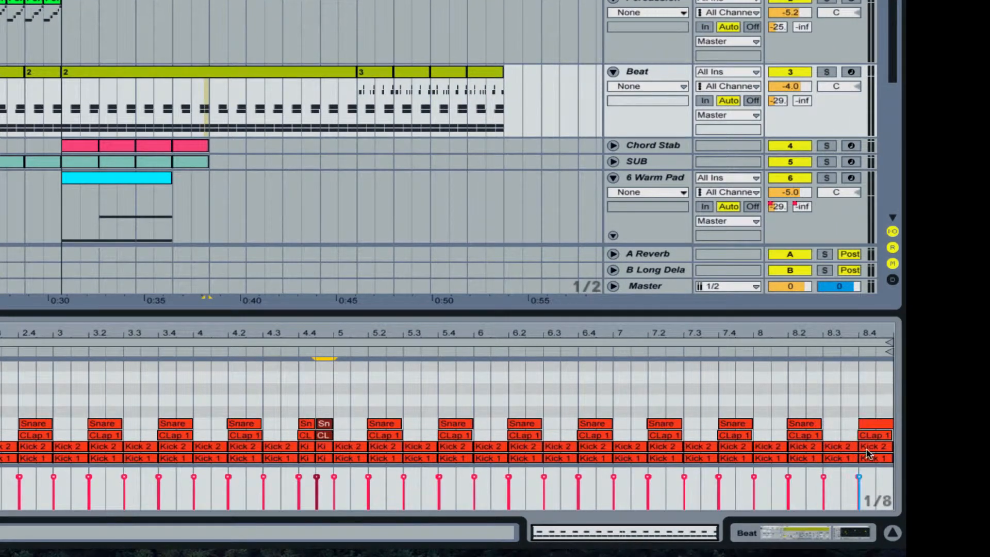
Shorten the snare, clap and kick notes at 8.4 to 1/8 and duplicate them to double the final hit of the clip.
{"action": "left_click", "coordinate": [877, 424]}
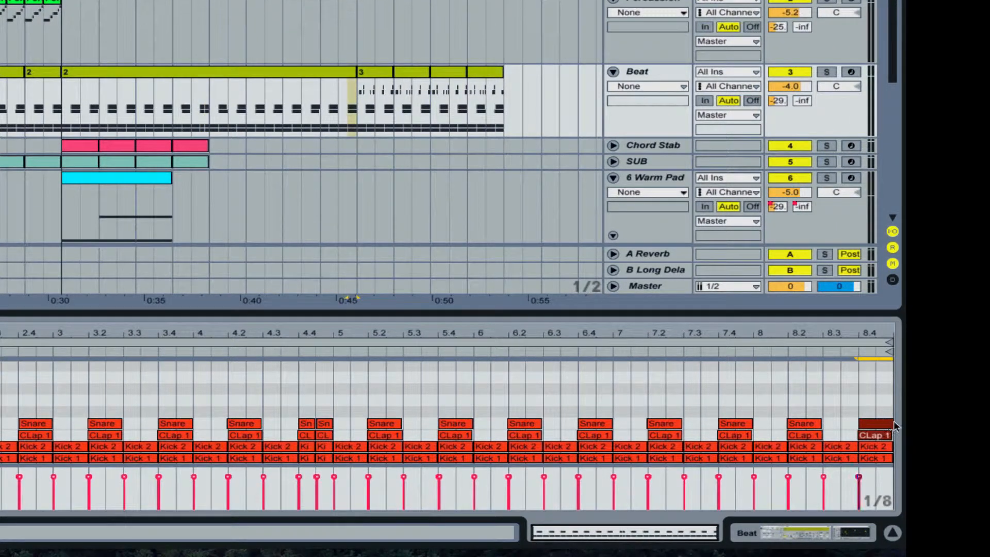
{"action": "left_click_drag", "start_coordinate": [888, 423], "coordinate": [874, 423]}
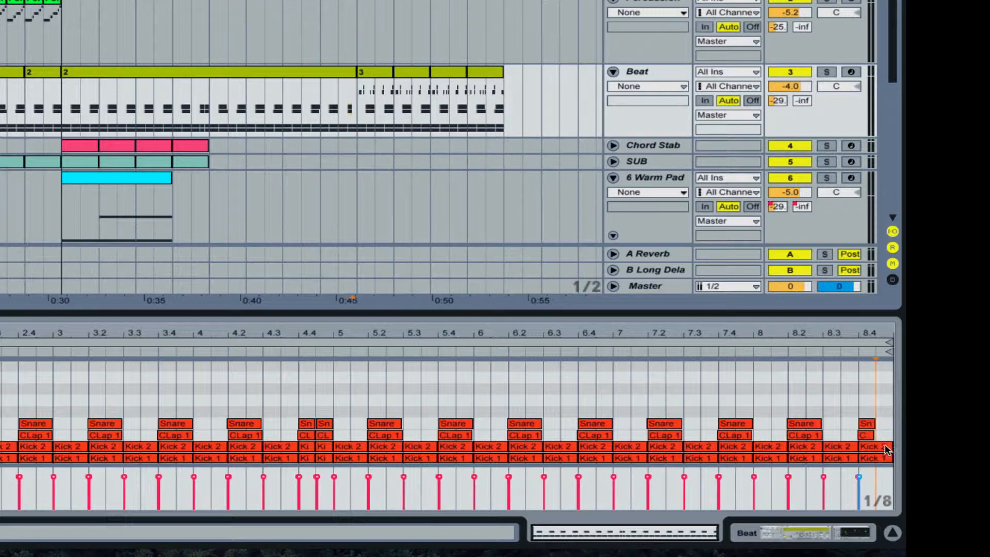
{"action": "left_click", "coordinate": [882, 447]}
{"action": "left_click", "coordinate": [882, 459], "text": "shift"}
{"action": "left_click_drag", "start_coordinate": [892, 446], "coordinate": [875, 446]}
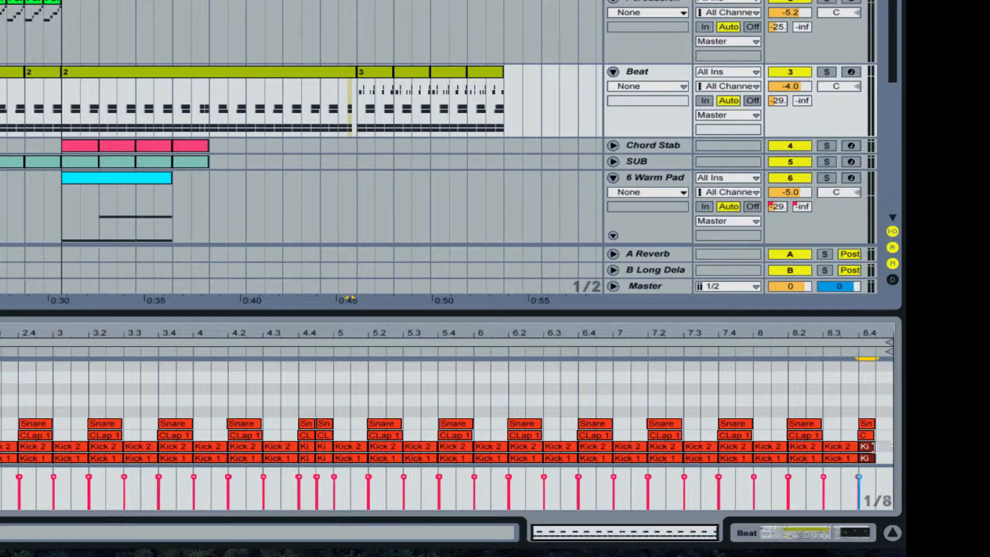
{"action": "left_click_drag", "start_coordinate": [879, 451], "coordinate": [884, 437]}
{"action": "left_click", "coordinate": [879, 423]}
{"action": "left_click", "coordinate": [870, 424]}
{"action": "left_click", "coordinate": [872, 436], "text": "shift"}
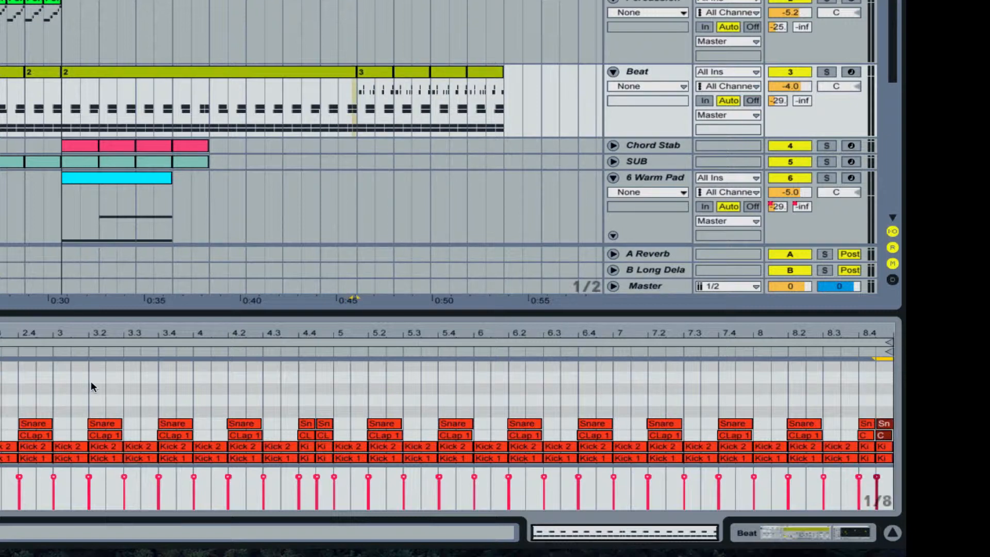
Add 1/8 hat notes on the Hat 1 row at the starts of bars 2, 4, 6 and 8.
{"action": "left_click", "coordinate": [92, 387]}
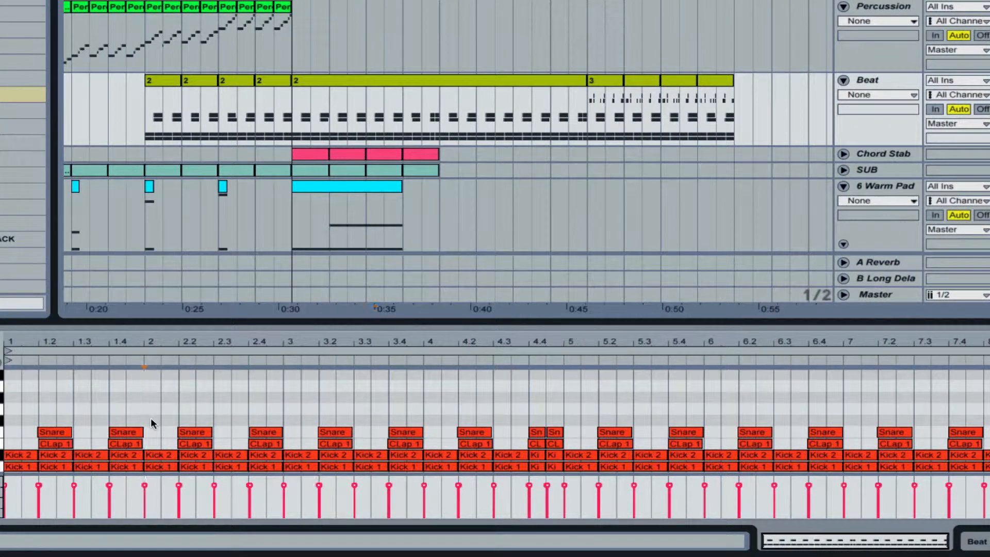
{"action": "double_click", "coordinate": [151, 420]}
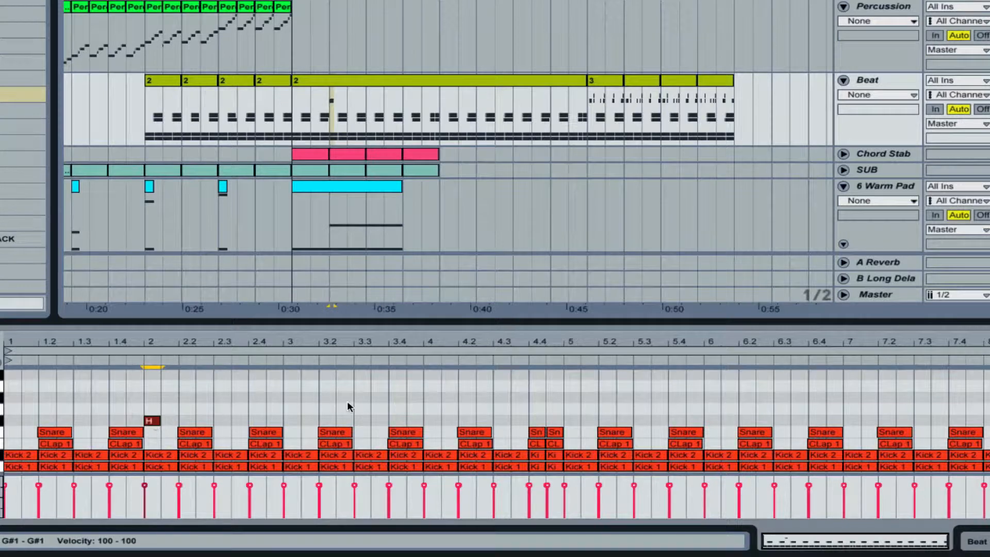
{"action": "double_click", "coordinate": [434, 416]}
{"action": "left_click", "coordinate": [716, 420]}
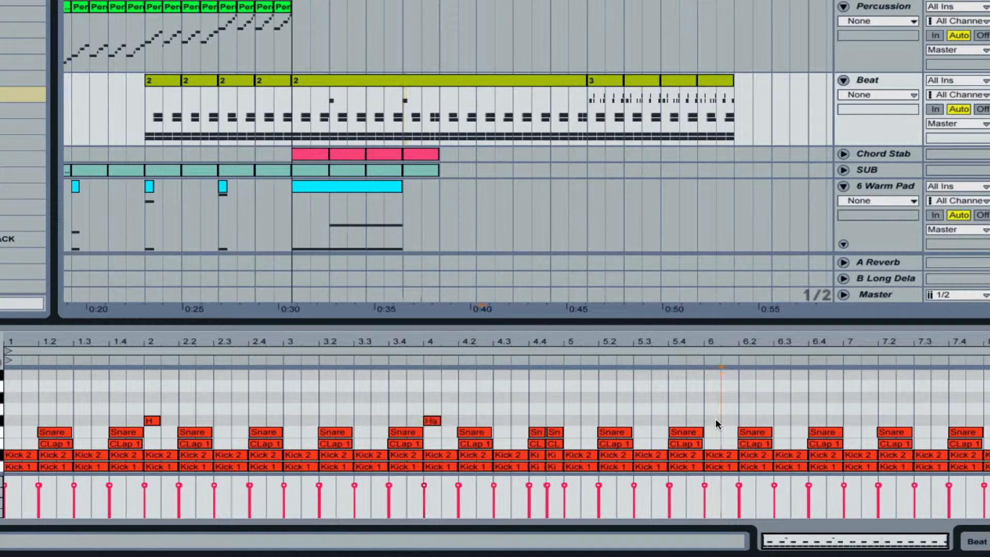
{"action": "double_click", "coordinate": [715, 419]}
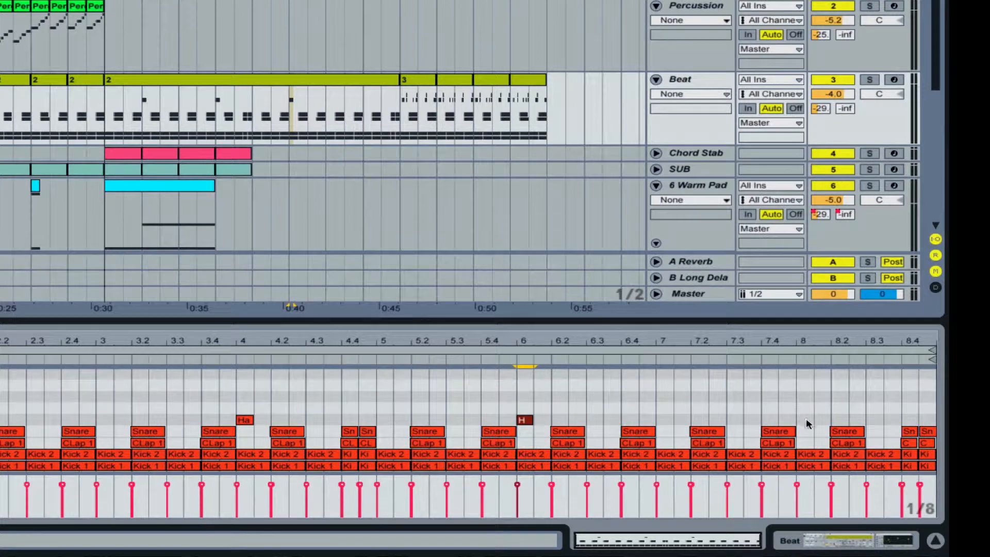
{"action": "double_click", "coordinate": [804, 419]}
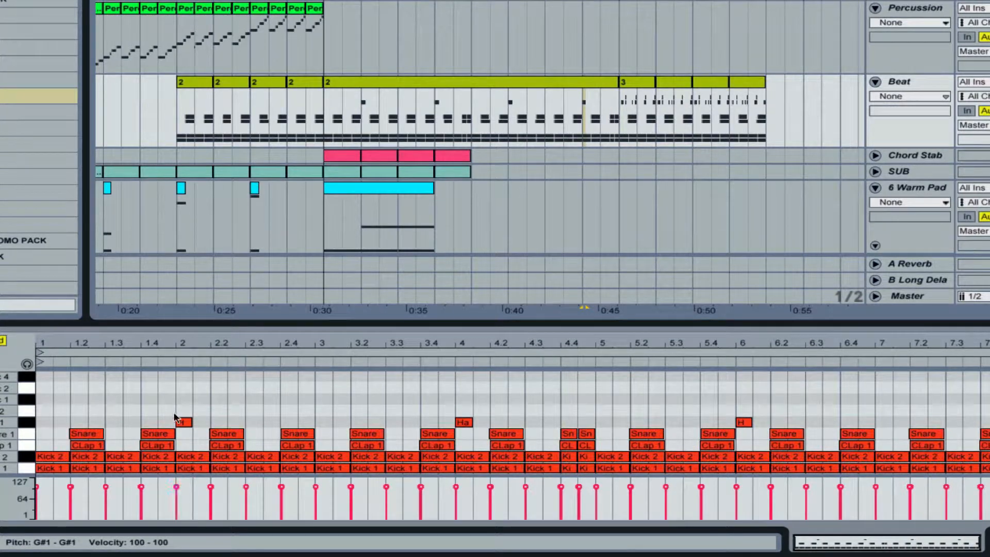
Add 1/8 hat notes on the Hat 2 row just before bars 2, 4, 6 and 8.
{"action": "double_click", "coordinate": [164, 410]}
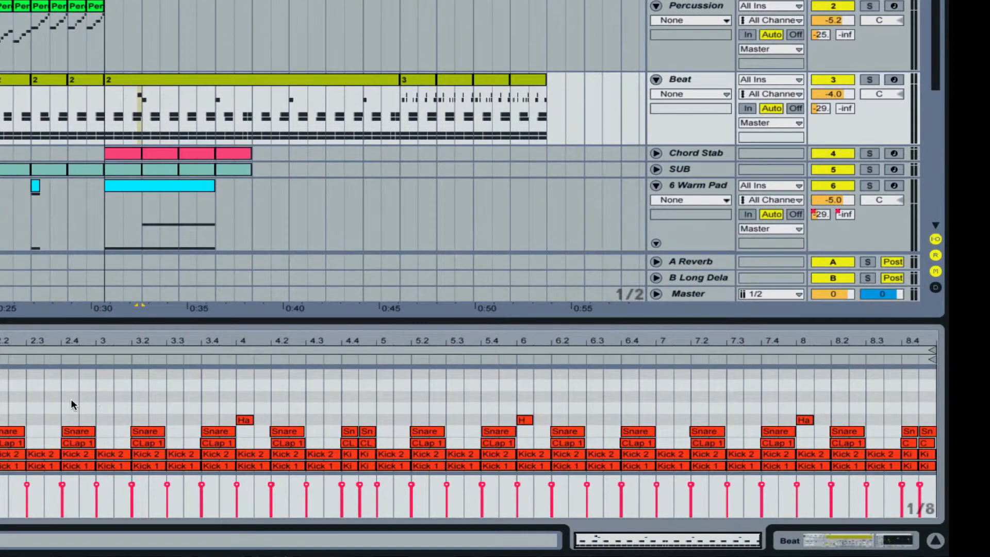
{"action": "double_click", "coordinate": [230, 404]}
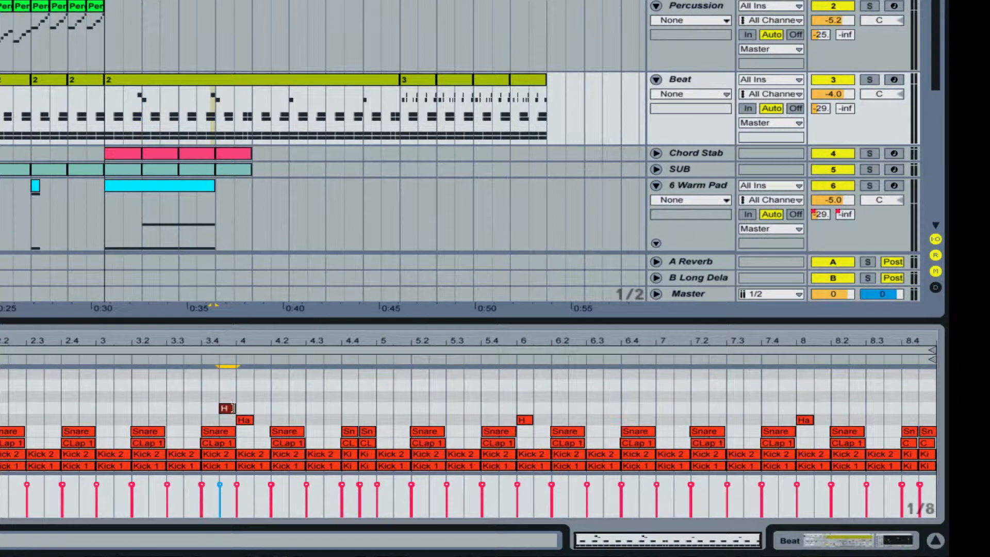
{"action": "double_click", "coordinate": [508, 409]}
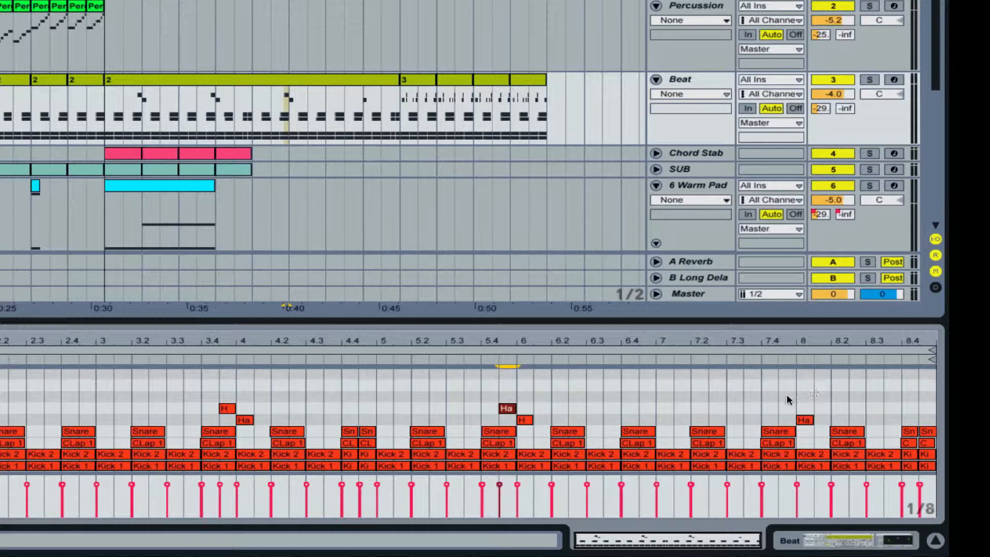
{"action": "double_click", "coordinate": [791, 408]}
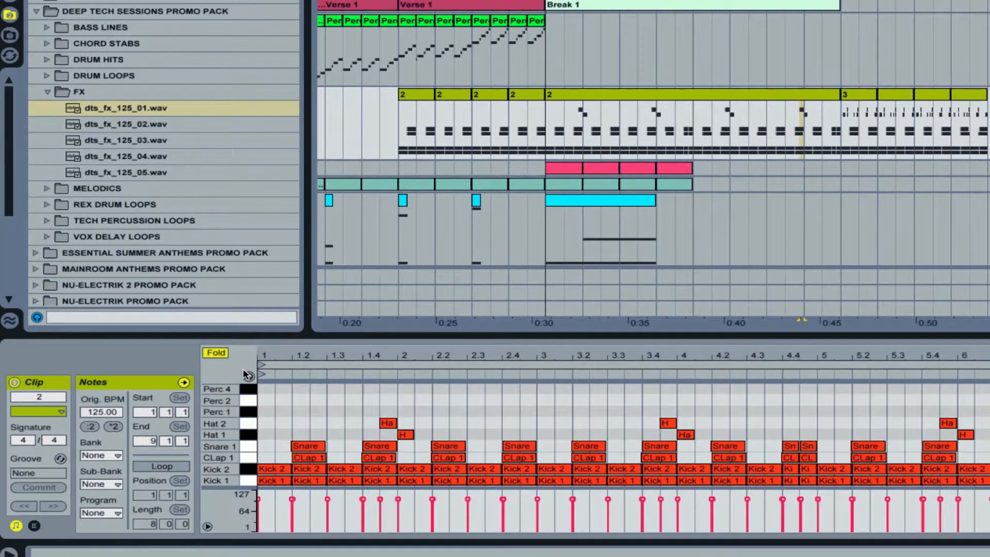
Enable note preview and audition the Hat 1, Hat 2, Perc 1, Perc 2 and Perc 4 sounds.
{"action": "left_click", "coordinate": [249, 377]}
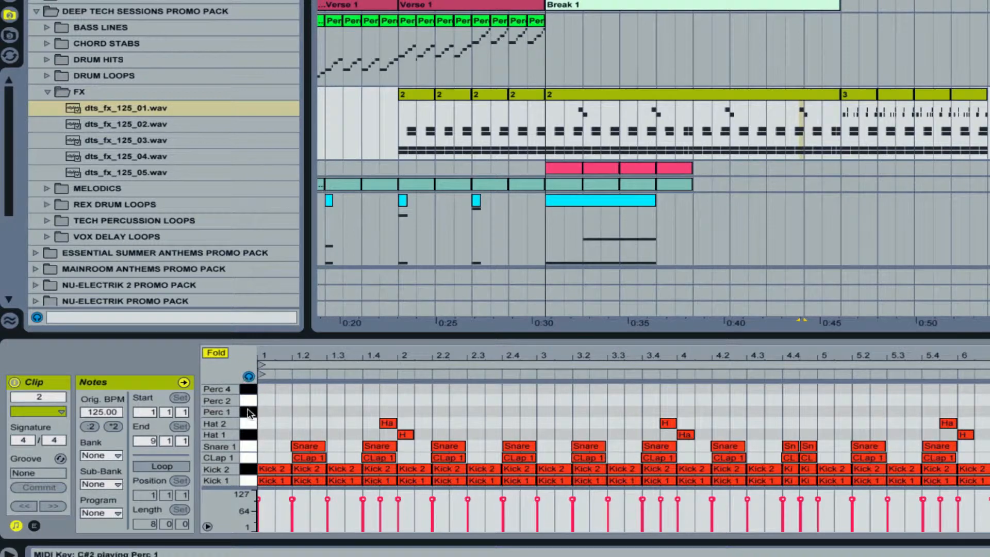
{"action": "left_click", "coordinate": [248, 434]}
{"action": "left_click", "coordinate": [249, 423]}
{"action": "left_click", "coordinate": [249, 412]}
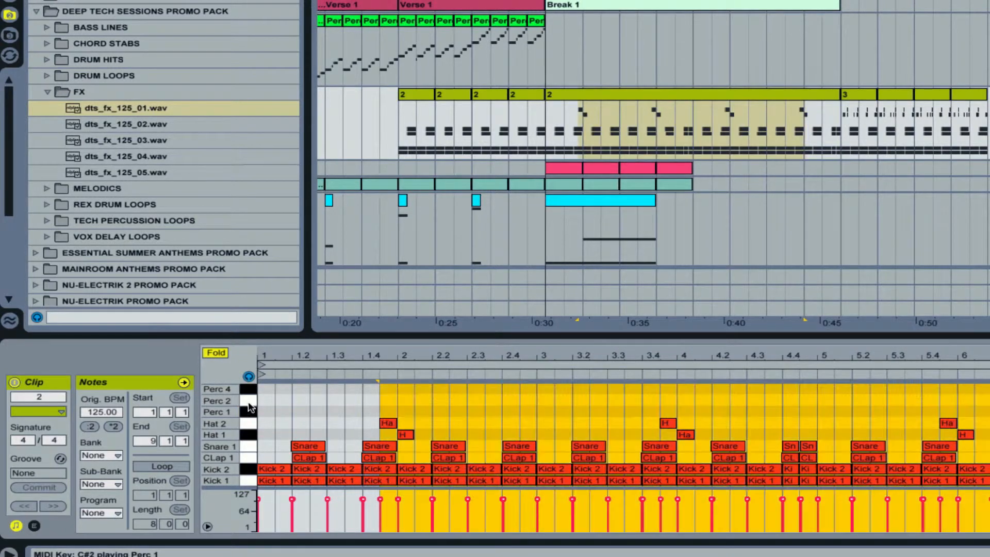
{"action": "left_click", "coordinate": [248, 401]}
{"action": "left_click", "coordinate": [248, 391]}
Add a one-bar Perc 1 note at bar 4 and copy it onto the Perc 4 row at bar 8.
{"action": "left_click", "coordinate": [783, 411]}
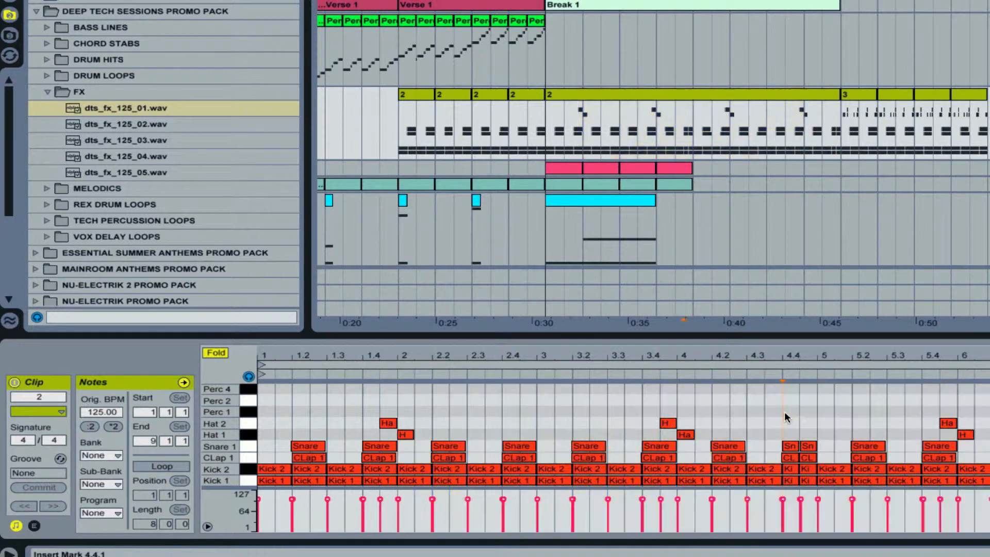
{"action": "double_click", "coordinate": [685, 411]}
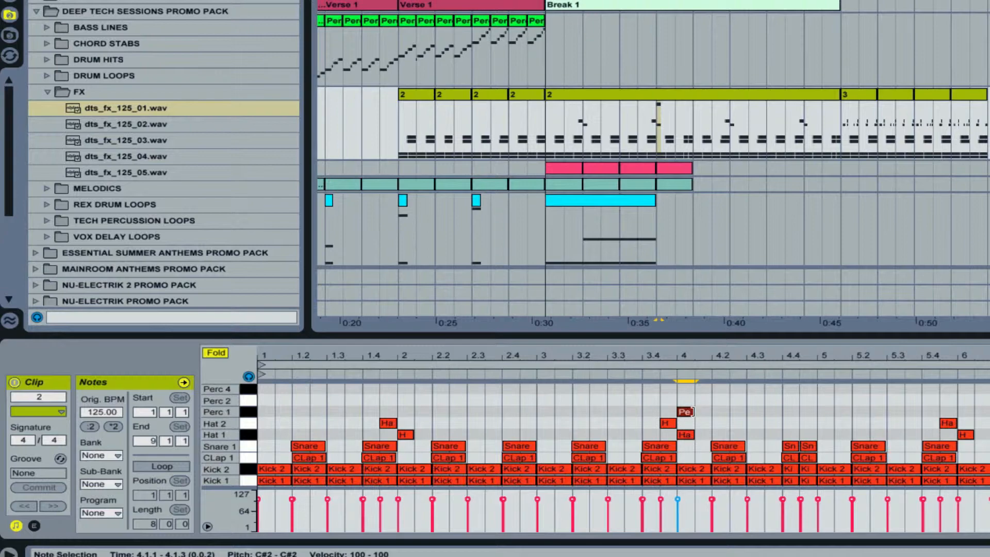
{"action": "left_click_drag", "start_coordinate": [694, 412], "coordinate": [819, 410]}
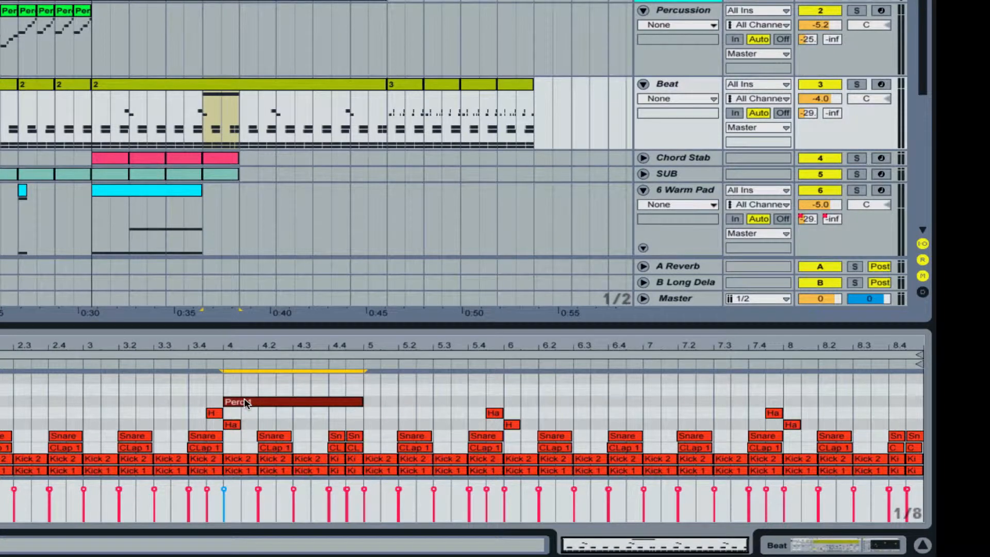
{"action": "left_click", "coordinate": [245, 402]}
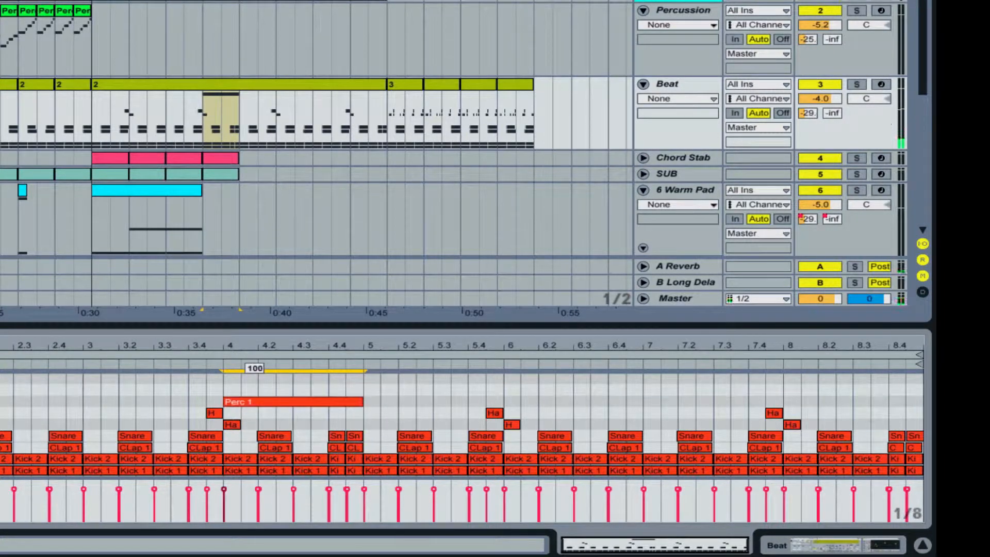
{"action": "left_click", "coordinate": [249, 403]}
{"action": "left_click_drag", "start_coordinate": [249, 405], "coordinate": [810, 377]}
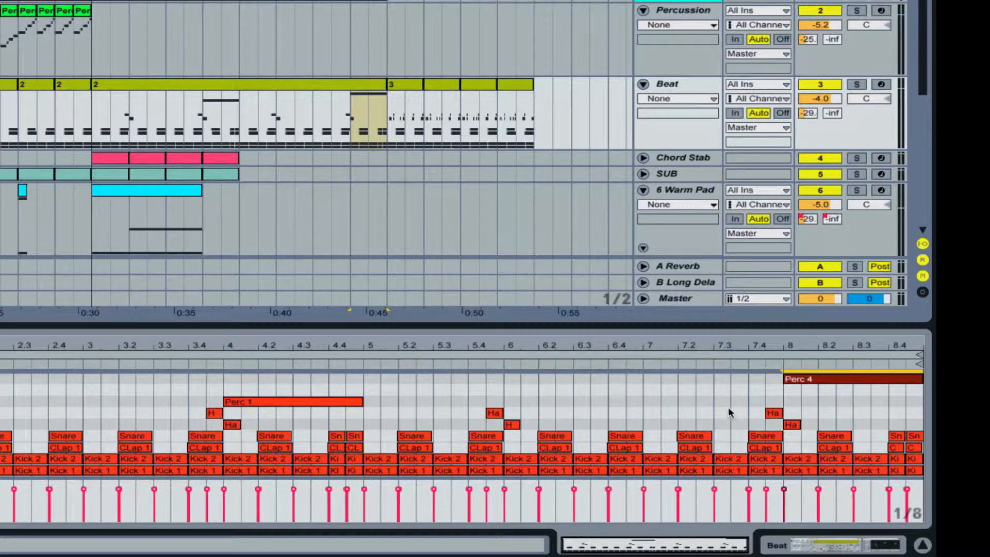
Unfold the Chord Stab track and move its second, third and fourth clips to start at bar 25.
{"action": "left_click", "coordinate": [165, 89]}
{"action": "scroll", "coordinate": [403, 201], "scroll_direction": "down", "scroll_amount": 3}
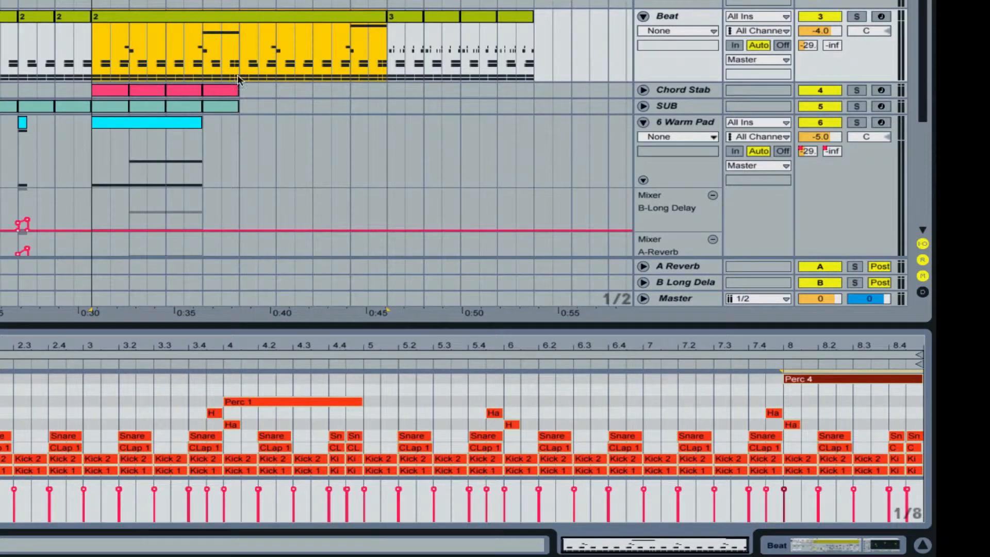
{"action": "scroll", "coordinate": [222, 101], "scroll_direction": "up", "scroll_amount": 2}
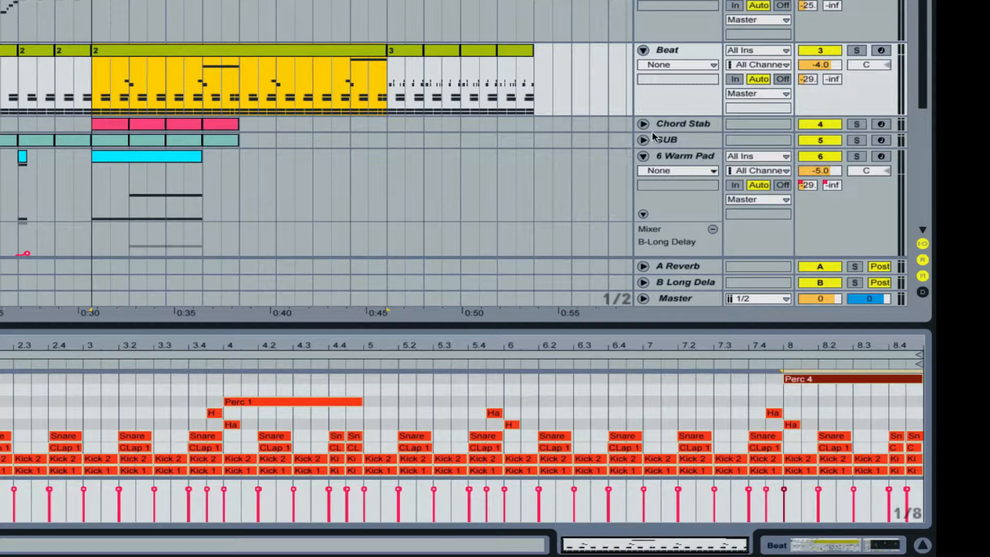
{"action": "left_click", "coordinate": [642, 124]}
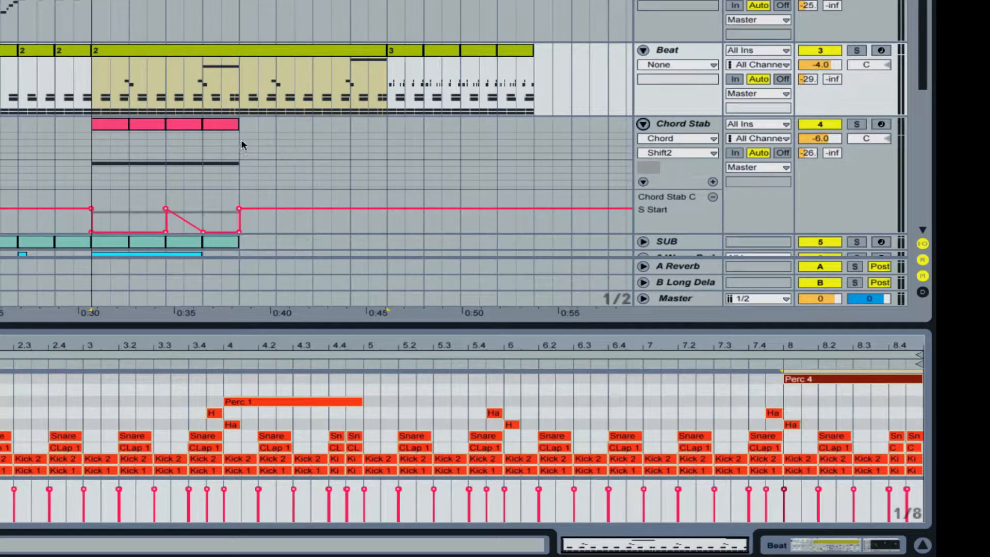
{"action": "left_click", "coordinate": [111, 125]}
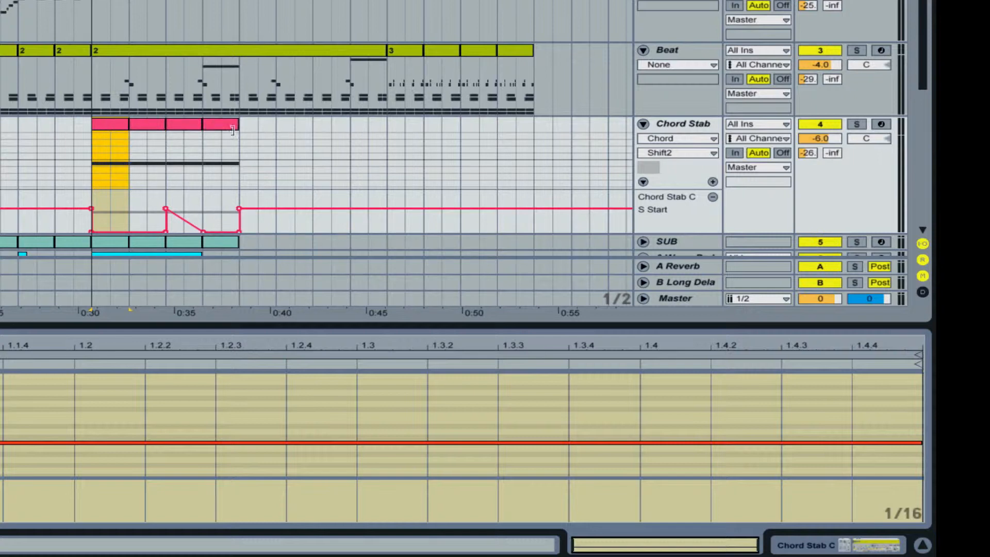
{"action": "left_click", "coordinate": [157, 126]}
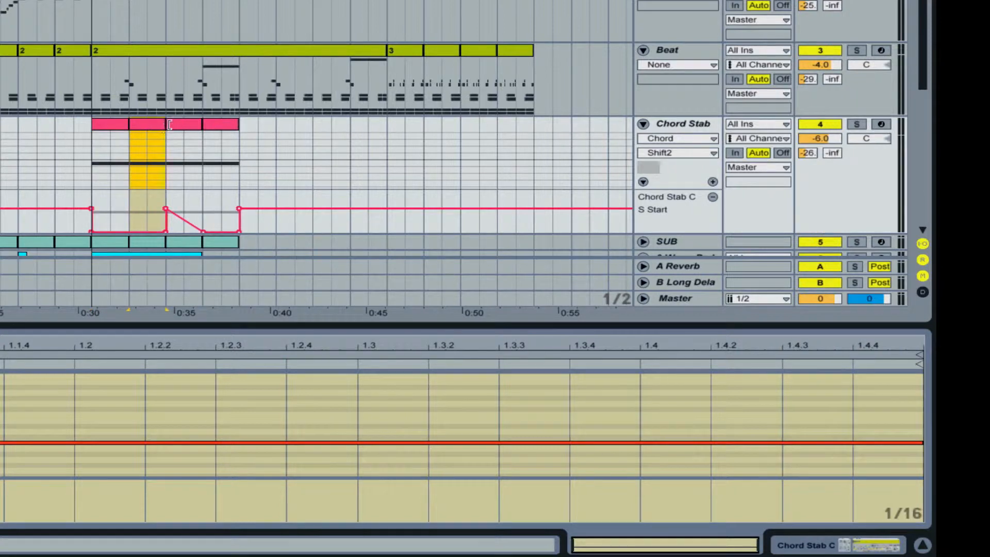
{"action": "left_click", "coordinate": [212, 129], "text": "shift"}
{"action": "left_click_drag", "start_coordinate": [154, 125], "coordinate": [413, 129]}
Play the start of the break from bar 17 to hear the remaining Chord Stab clip.
{"action": "left_click", "coordinate": [166, 123]}
{"action": "left_click", "coordinate": [122, 126]}
{"action": "key", "text": "space"}
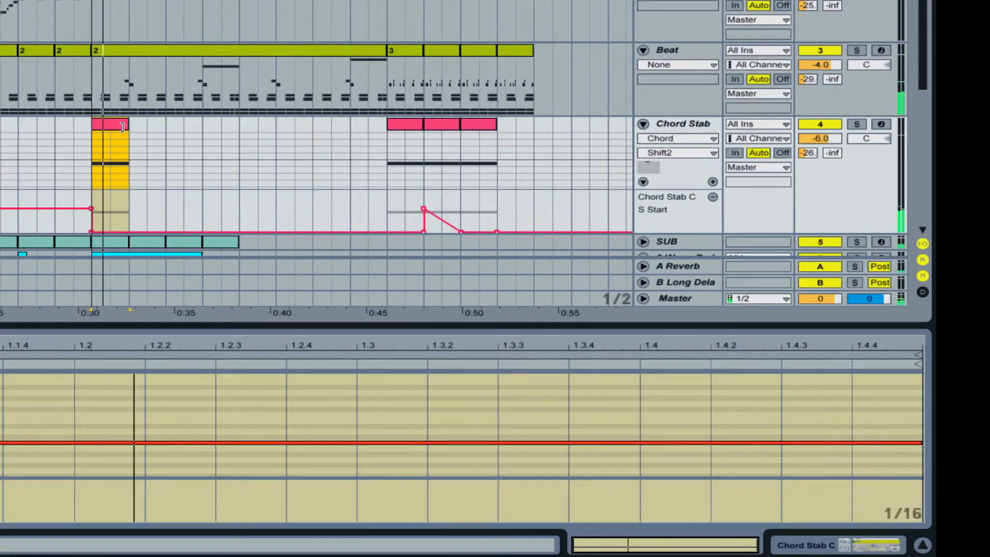
{"action": "key", "text": "space"}
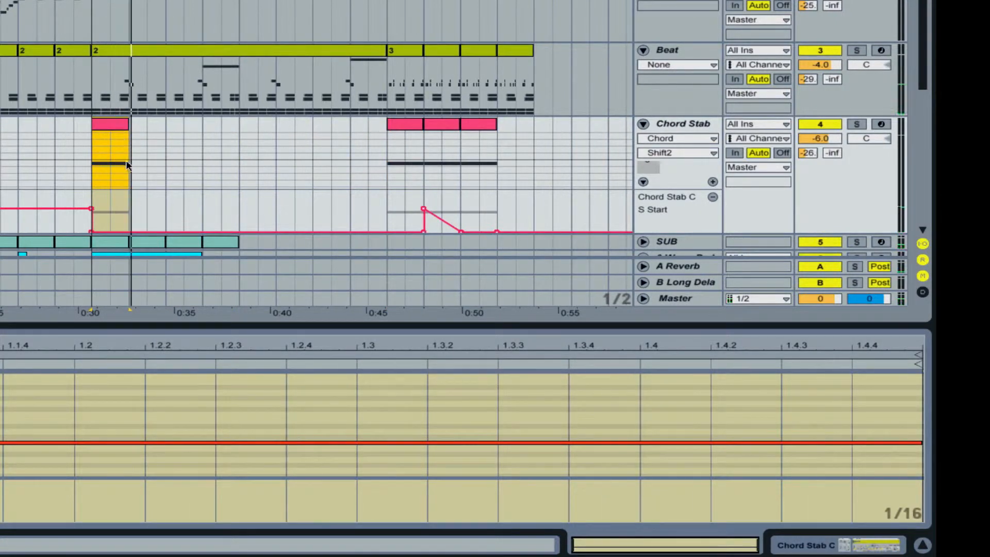
{"action": "left_click", "coordinate": [141, 179]}
{"action": "left_click", "coordinate": [110, 123]}
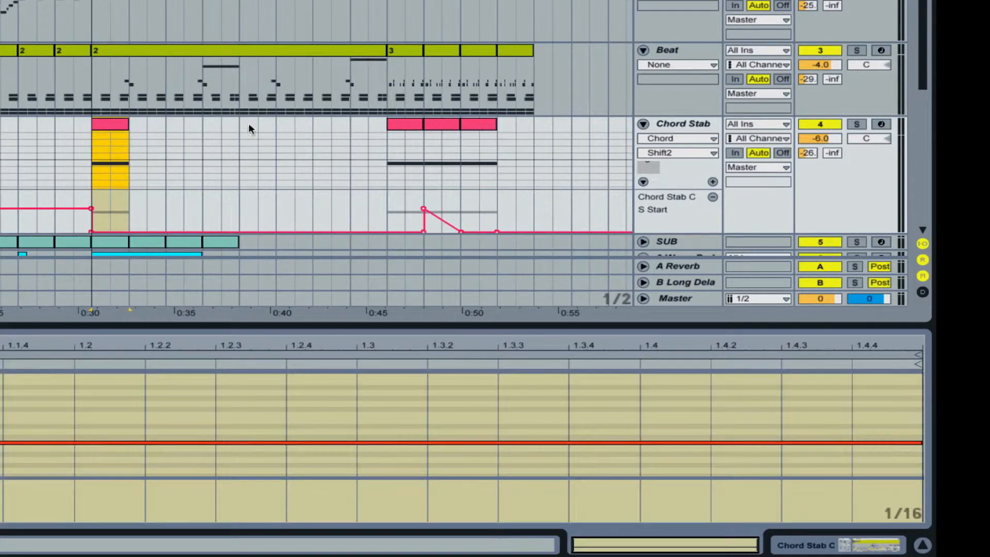
Move the three set-aside Chord Stab clips to bars 19, 21 and 23.
{"action": "left_click_drag", "start_coordinate": [401, 125], "coordinate": [181, 126]}
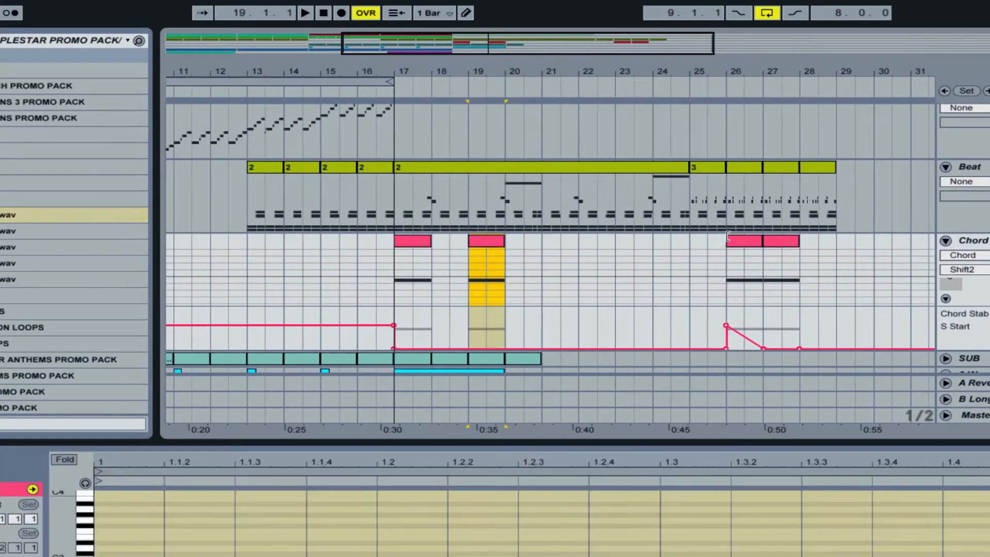
{"action": "left_click_drag", "start_coordinate": [728, 236], "coordinate": [554, 257]}
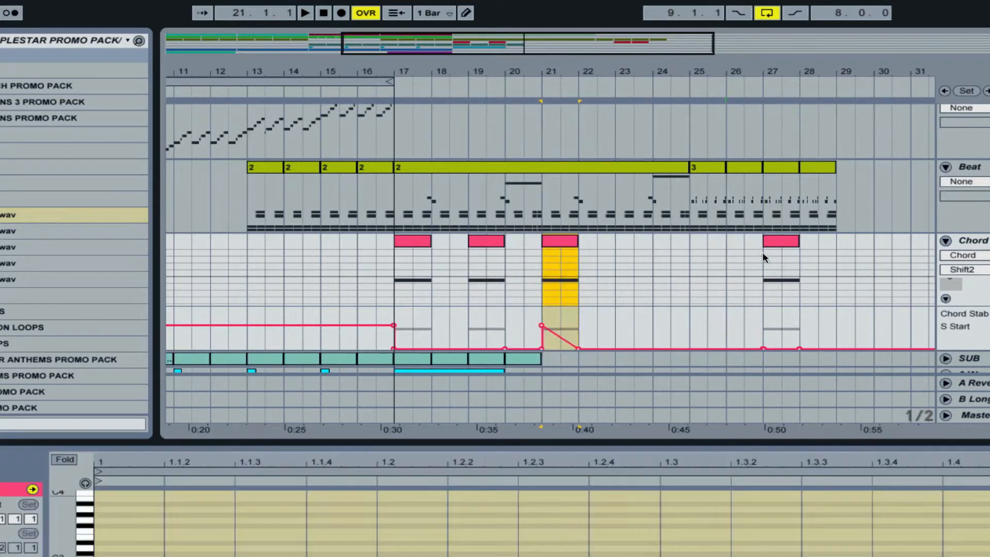
{"action": "left_click_drag", "start_coordinate": [785, 241], "coordinate": [642, 258]}
Set the Chord Stab track's automation display to None and copy its four spaced clips to start at bar 25.
{"action": "left_click", "coordinate": [977, 255]}
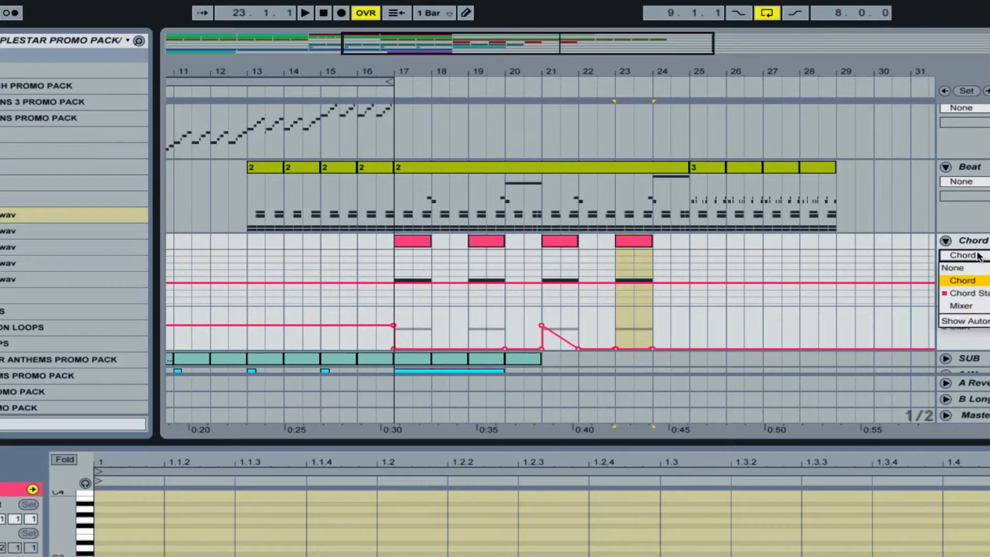
{"action": "left_click", "coordinate": [978, 267]}
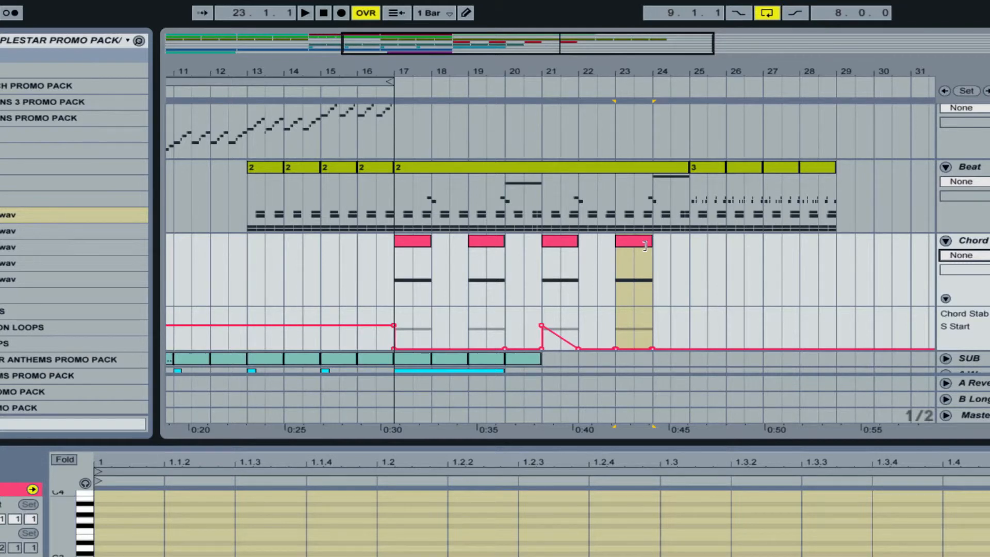
{"action": "key", "text": "ctrl+a"}
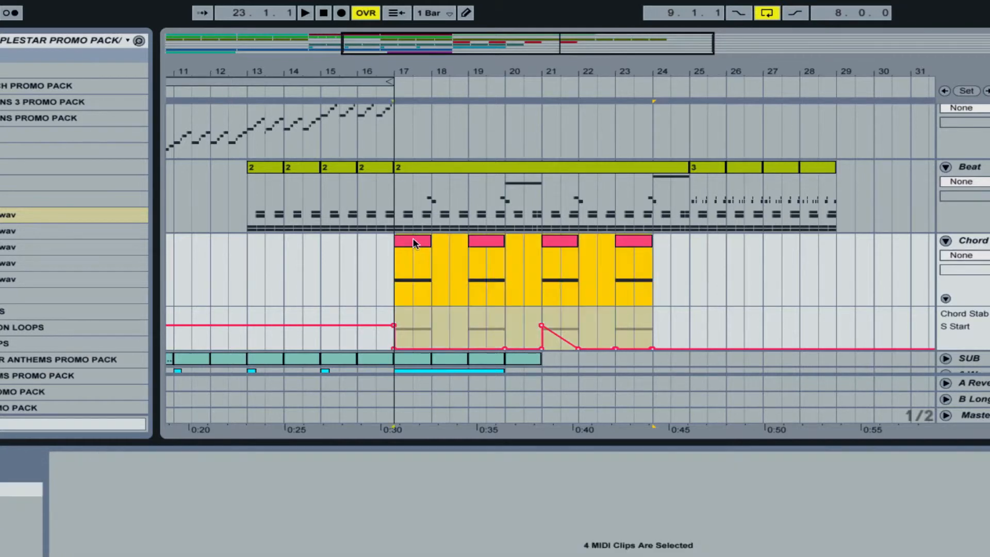
{"action": "left_click_drag", "start_coordinate": [456, 237], "coordinate": [706, 258]}
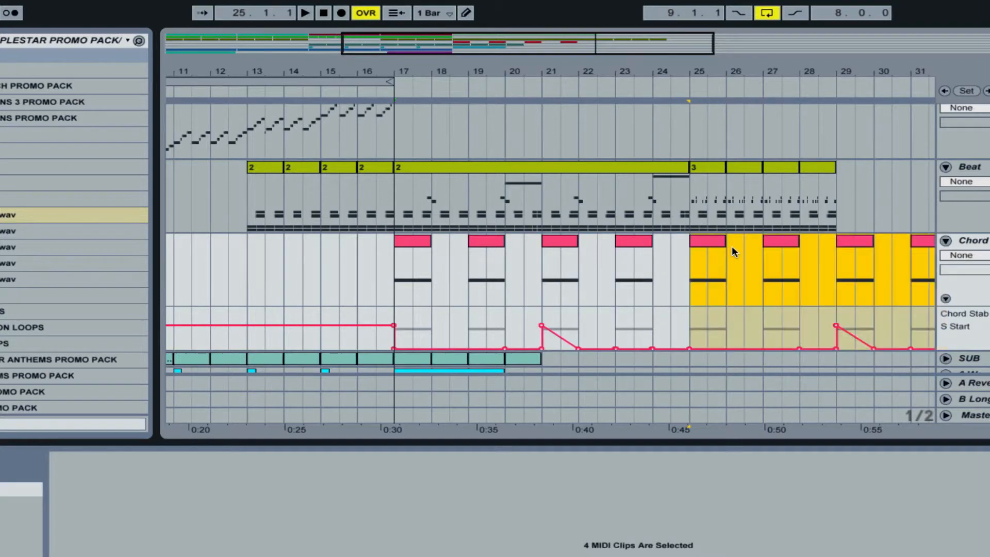
Move the copied Chord Stab clips together so they fill bars 25 to 28 without gaps.
{"action": "left_click", "coordinate": [732, 247]}
{"action": "mouse_move", "coordinate": [536, 43]}
{"action": "left_mouse_down"}
{"action": "mouse_move", "coordinate": [537, 32]}
{"action": "mouse_move", "coordinate": [593, 39]}
{"action": "mouse_move", "coordinate": [582, 43]}
{"action": "left_mouse_up"}
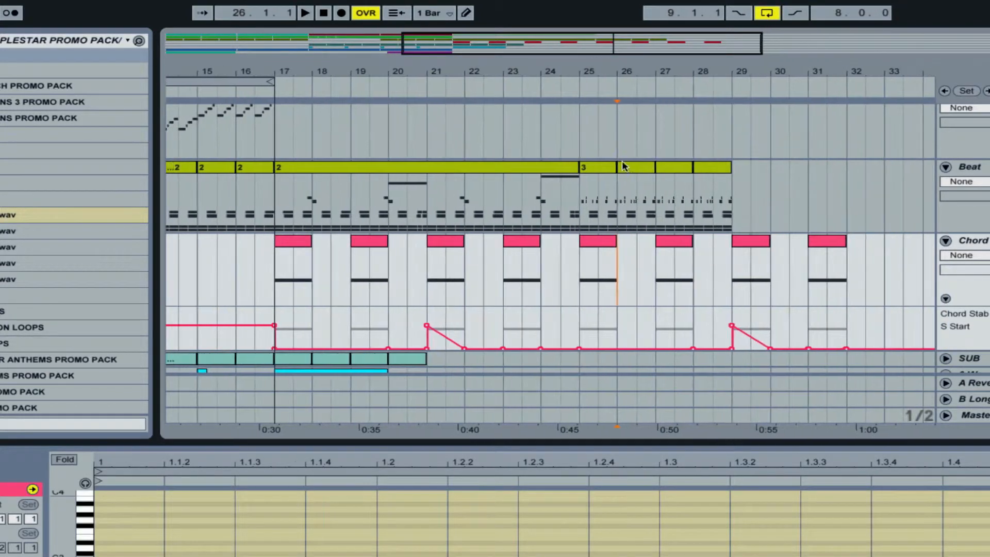
{"action": "left_click_drag", "start_coordinate": [676, 241], "coordinate": [638, 243]}
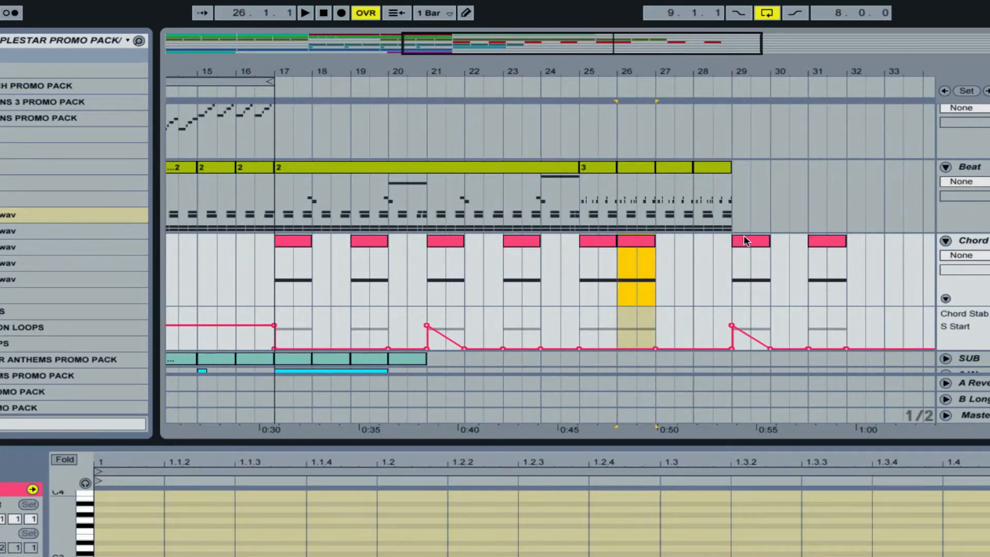
{"action": "left_click_drag", "start_coordinate": [744, 235], "coordinate": [670, 243]}
{"action": "left_click_drag", "start_coordinate": [817, 239], "coordinate": [724, 247]}
{"action": "scroll", "coordinate": [582, 290], "scroll_direction": "left", "scroll_amount": 5}
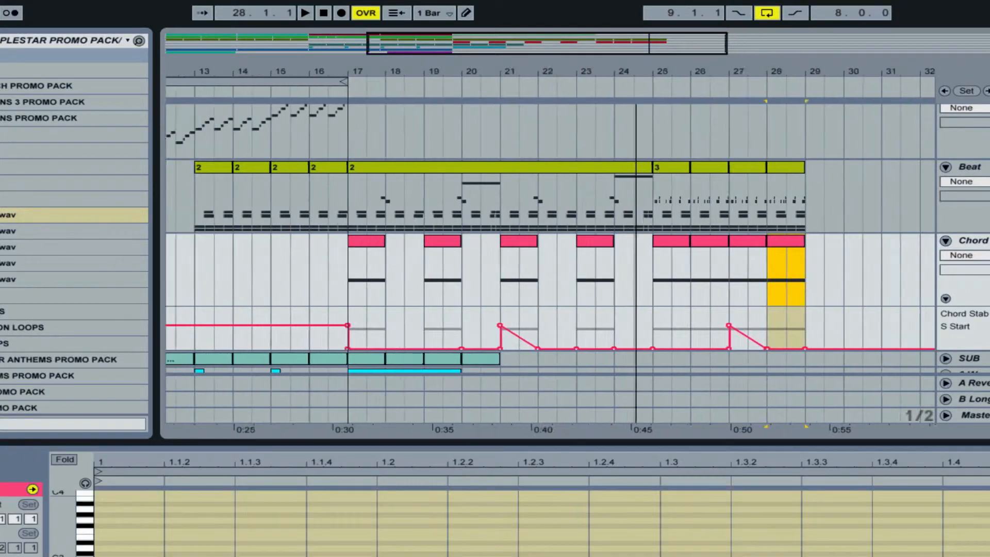
Unfold the SUB track and copy its four clips at bars 17 to 20 to start at bar 21.
{"action": "scroll", "coordinate": [558, 249], "scroll_direction": "right", "scroll_amount": 2}
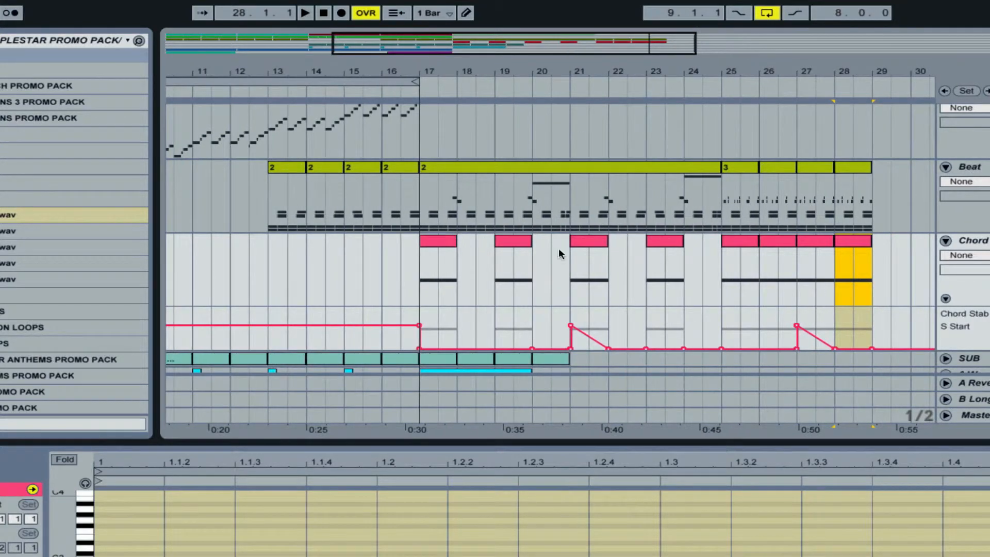
{"action": "scroll", "coordinate": [533, 166], "scroll_direction": "up", "scroll_amount": 2}
{"action": "scroll", "coordinate": [579, 212], "scroll_direction": "down", "scroll_amount": 4}
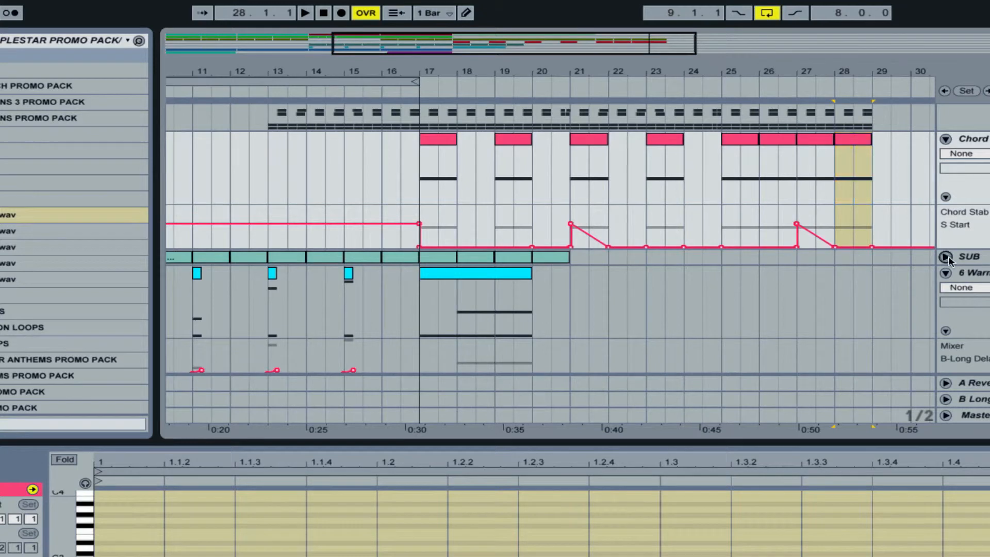
{"action": "left_click", "coordinate": [947, 257]}
{"action": "left_click_drag", "start_coordinate": [427, 266], "coordinate": [460, 267]}
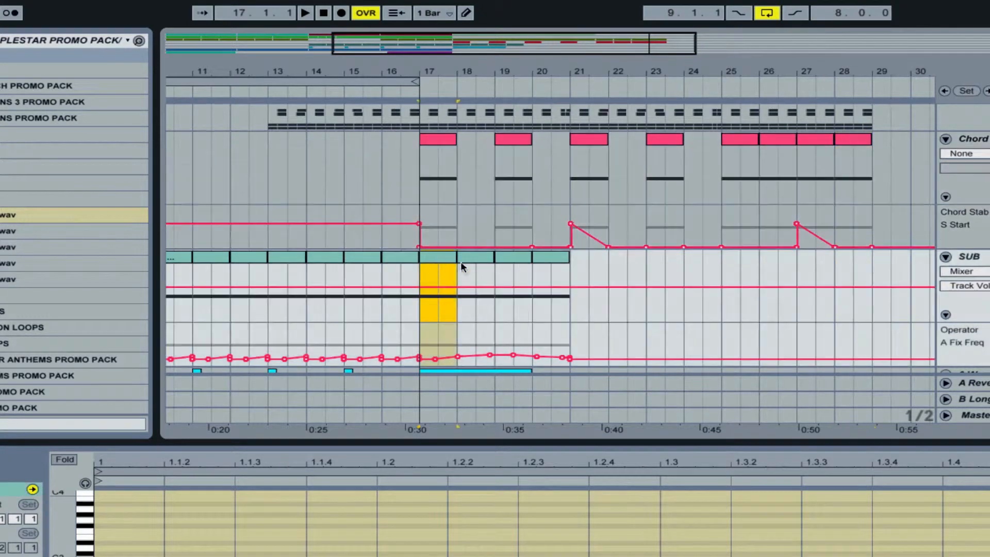
{"action": "left_click", "coordinate": [540, 255], "text": "shift"}
{"action": "left_click_drag", "start_coordinate": [546, 254], "coordinate": [701, 262]}
Set the SUB track's automation display to None and fold the track.
{"action": "left_click", "coordinate": [961, 271]}
{"action": "left_click", "coordinate": [951, 281]}
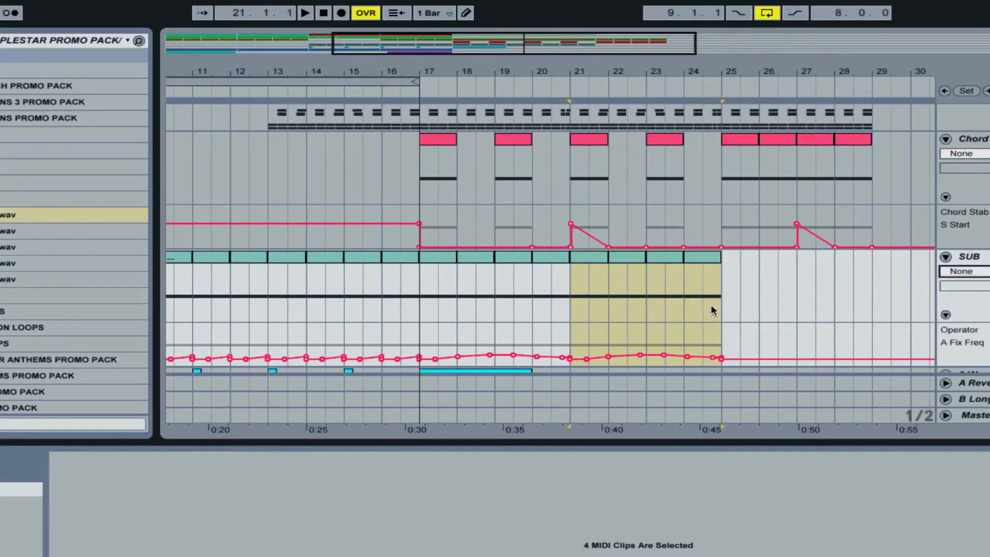
{"action": "left_click", "coordinate": [945, 257]}
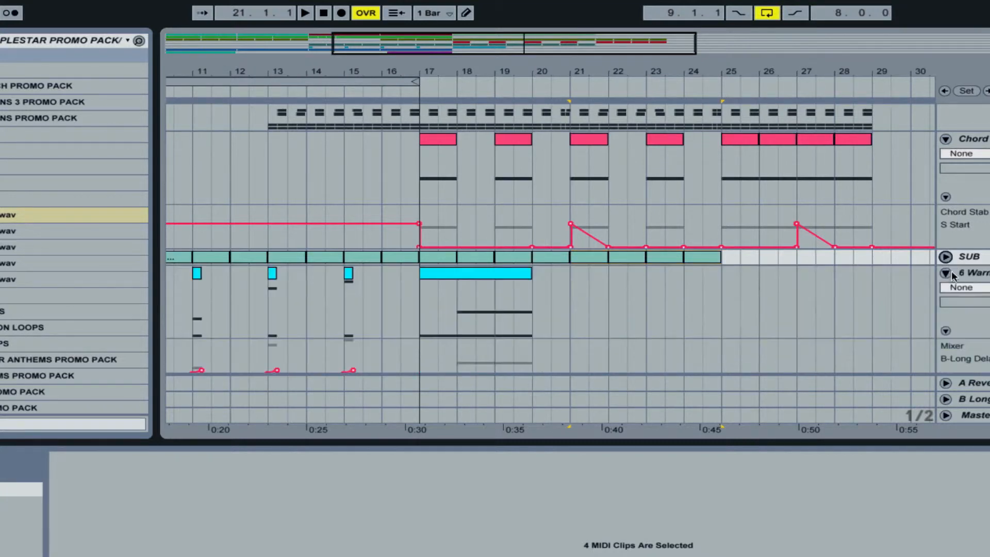
{"action": "scroll", "coordinate": [490, 276], "scroll_direction": "down", "scroll_amount": 3}
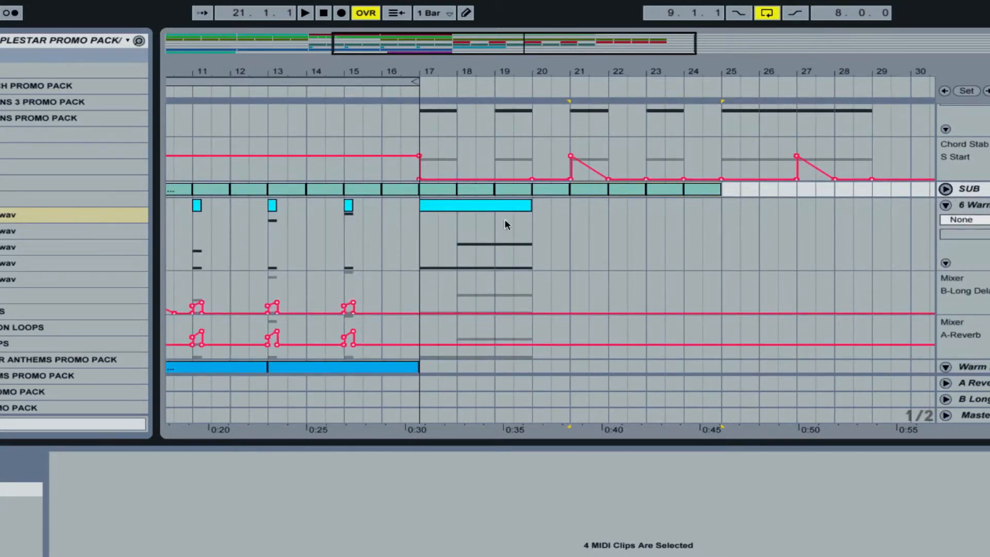
{"action": "scroll", "coordinate": [422, 208], "scroll_direction": "left", "scroll_amount": 3}
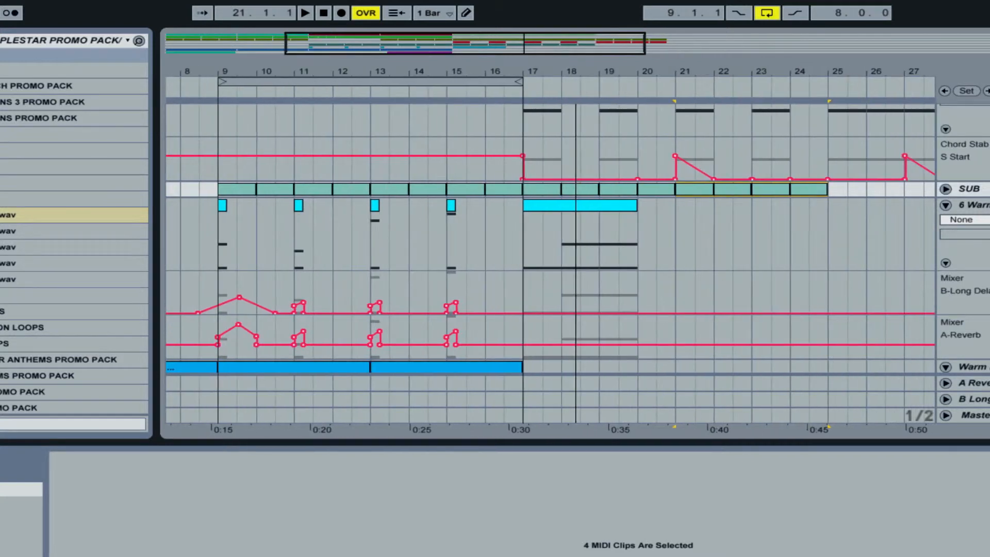
Copy the 6 Warm track's pad clips and their delay and reverb automation from bars 9 to 16 to start at bar 17.
{"action": "left_click_drag", "start_coordinate": [525, 227], "coordinate": [218, 229]}
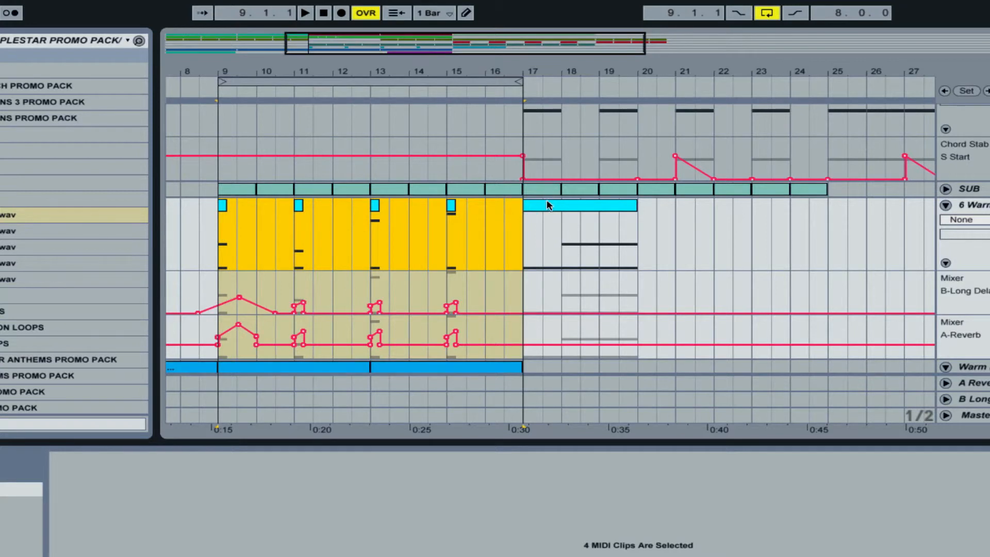
{"action": "left_click", "coordinate": [547, 203]}
{"action": "key", "text": "ctrl+v"}
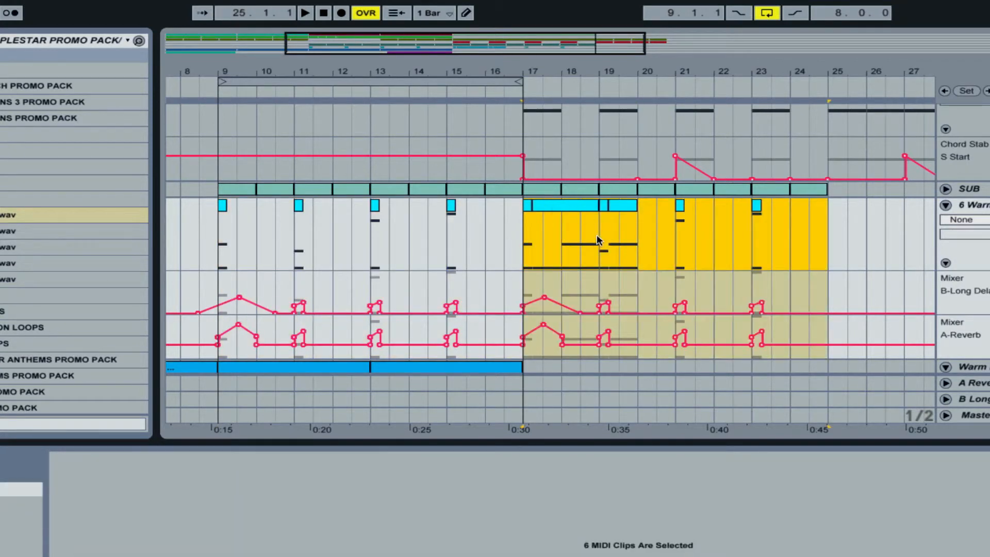
Delete the two leftover long clip pieces on the 6 Warm track between the short pad clips in bars 17 to 19.
{"action": "left_click", "coordinate": [573, 206]}
{"action": "key", "text": "Delete"}
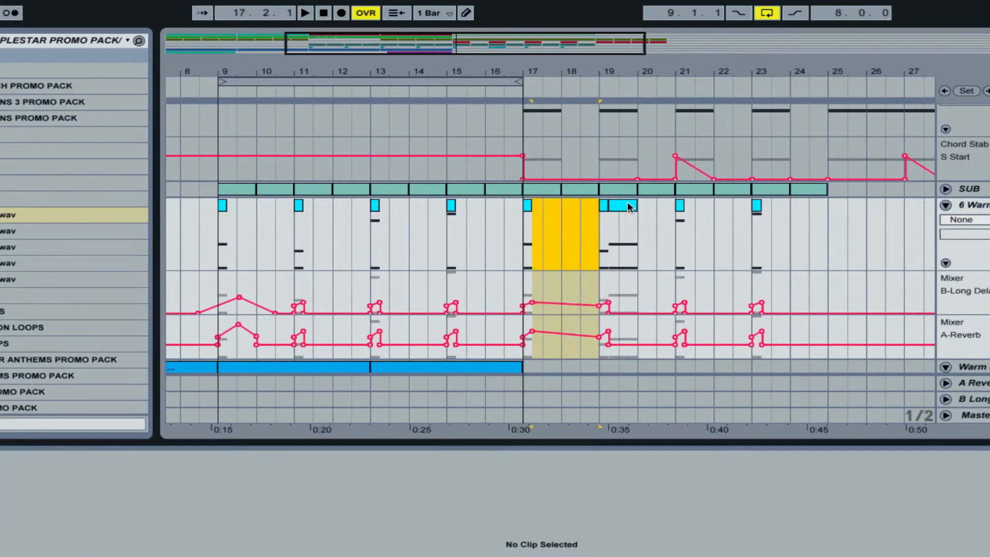
{"action": "left_click", "coordinate": [627, 205]}
{"action": "key", "text": "Delete"}
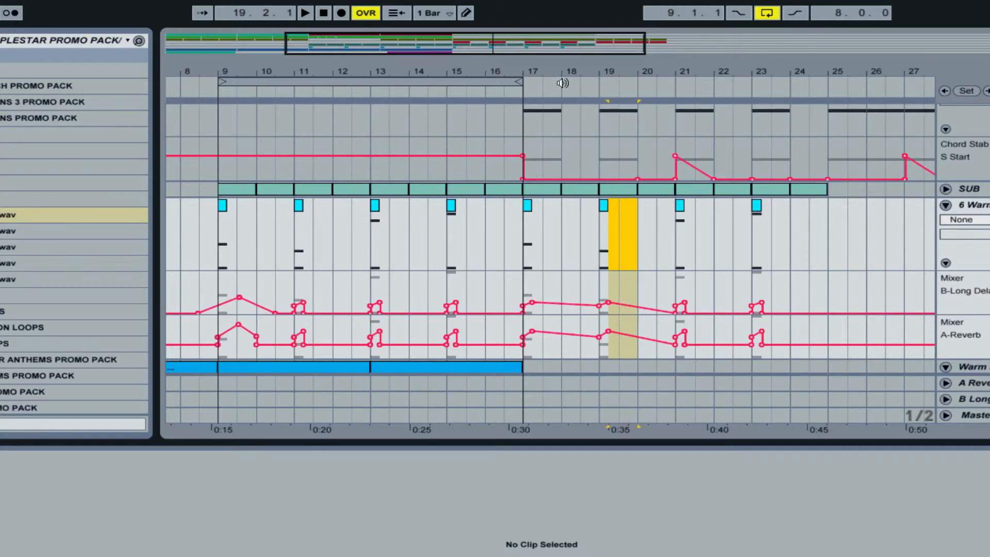
Copy the Warm Drone clip at bars 13 to 16 to start at bar 17.
{"action": "left_click_drag", "start_coordinate": [546, 42], "coordinate": [577, 42]}
{"action": "scroll", "coordinate": [548, 329], "scroll_direction": "down", "scroll_amount": 3}
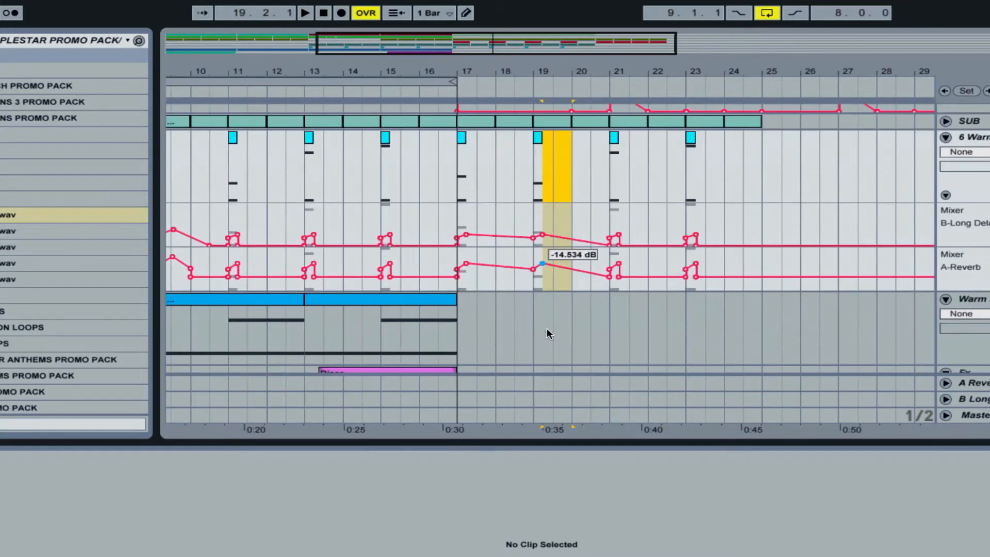
{"action": "left_click_drag", "start_coordinate": [346, 267], "coordinate": [499, 261]}
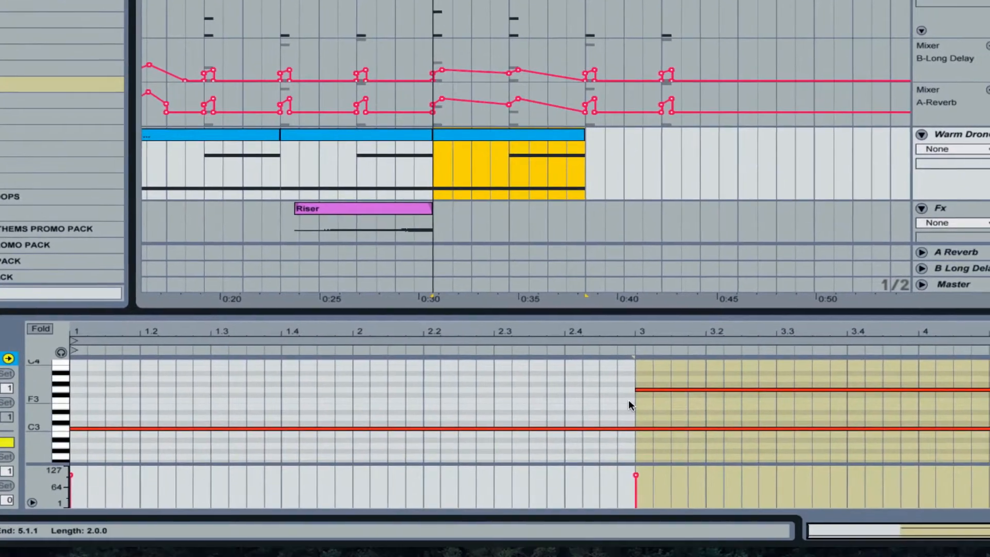
Lengthen the G3 note back to the start of the copied Warm Drone clip and extend the clip to a length of 7 bars.
{"action": "left_click", "coordinate": [661, 520]}
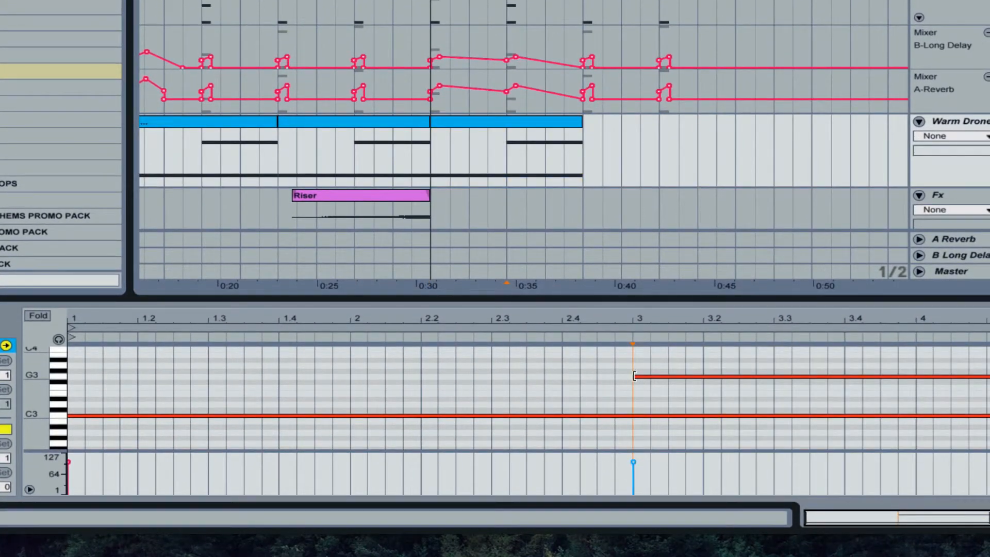
{"action": "left_click_drag", "start_coordinate": [639, 378], "coordinate": [174, 378]}
{"action": "left_click_drag", "start_coordinate": [583, 117], "coordinate": [700, 122]}
Copy the Break 1 marker clip in the arrangement track to start at bar 25.
{"action": "scroll", "coordinate": [593, 165], "scroll_direction": "down", "scroll_amount": 5}
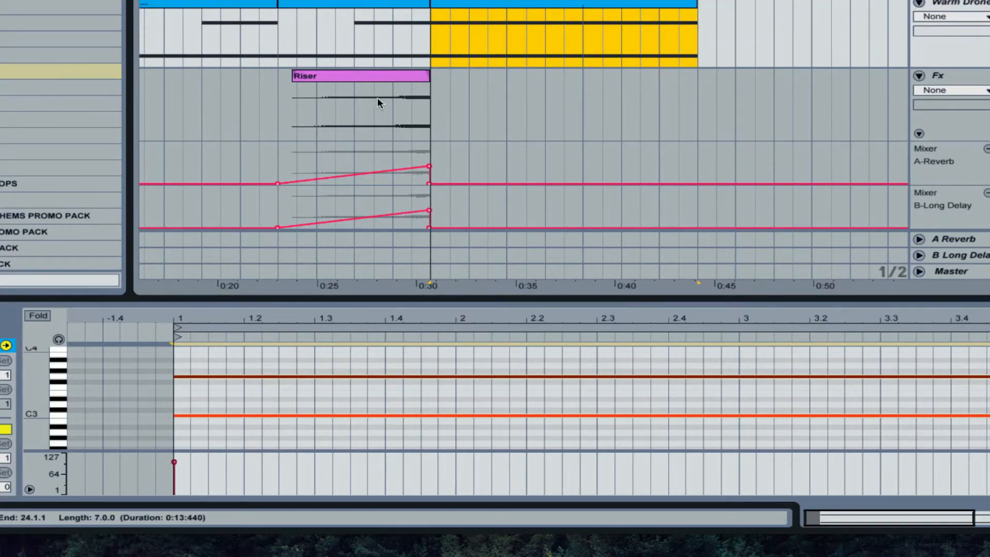
{"action": "left_click_drag", "start_coordinate": [320, 4], "coordinate": [320, 0]}
{"action": "scroll", "coordinate": [429, 40], "scroll_direction": "up", "scroll_amount": 10}
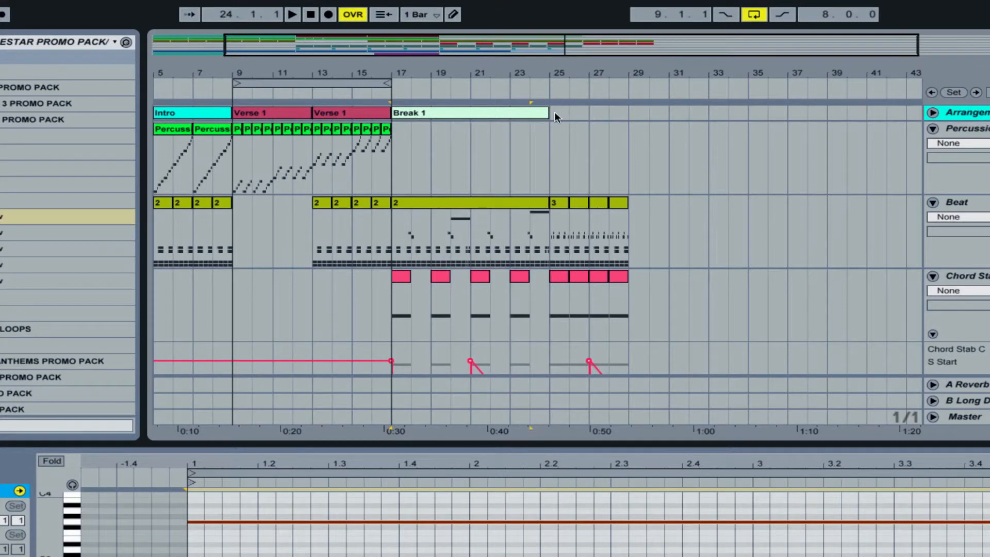
{"action": "left_click_drag", "start_coordinate": [480, 113], "coordinate": [641, 112]}
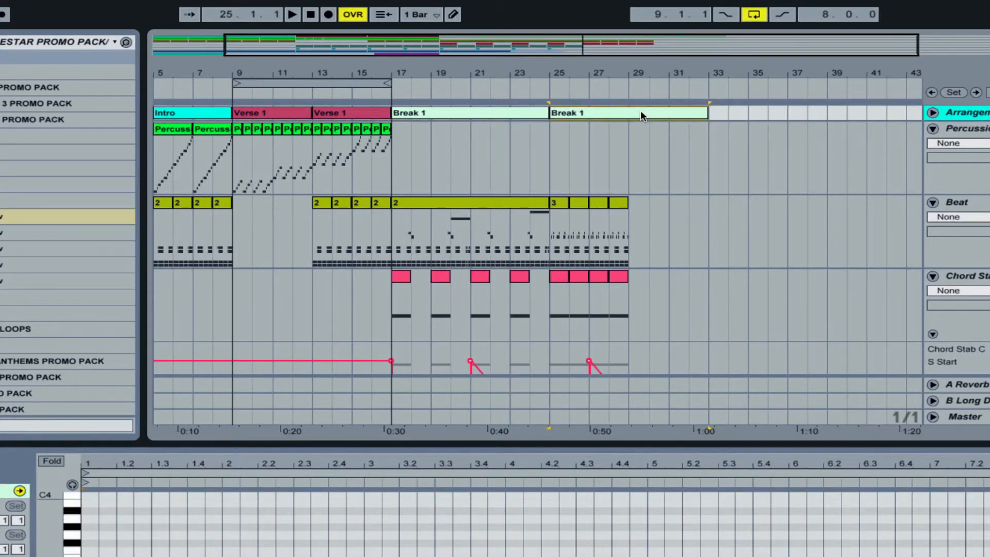
Rename the copied marker clip at bar 25 as Main.
{"action": "key", "text": "ctrl+r"}
{"action": "type", "text": "Main"}
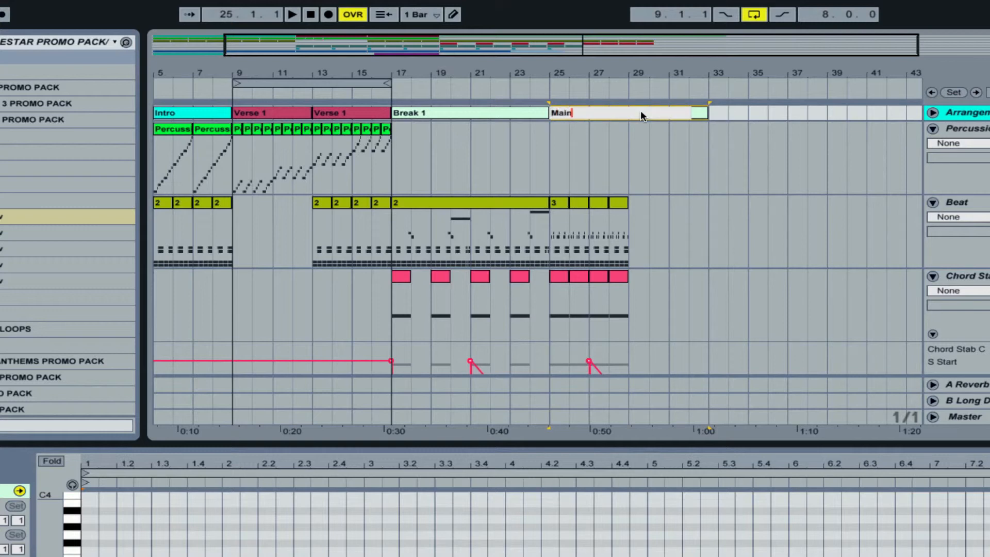
{"action": "key", "text": "Return"}
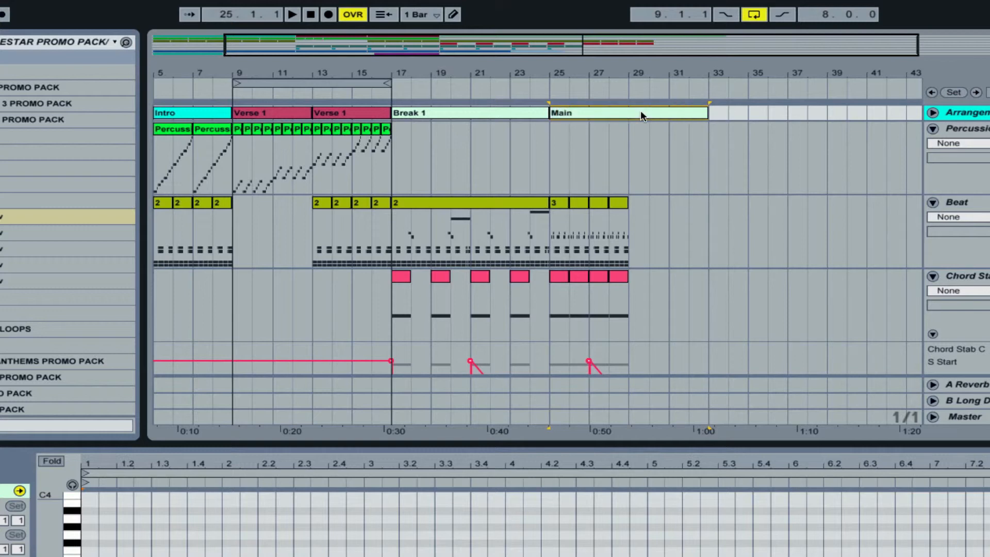
Copy the 16 percussion clips of the Verse 1 sections at bars 9 to 16 to start at bar 25.
{"action": "left_click", "coordinate": [387, 129]}
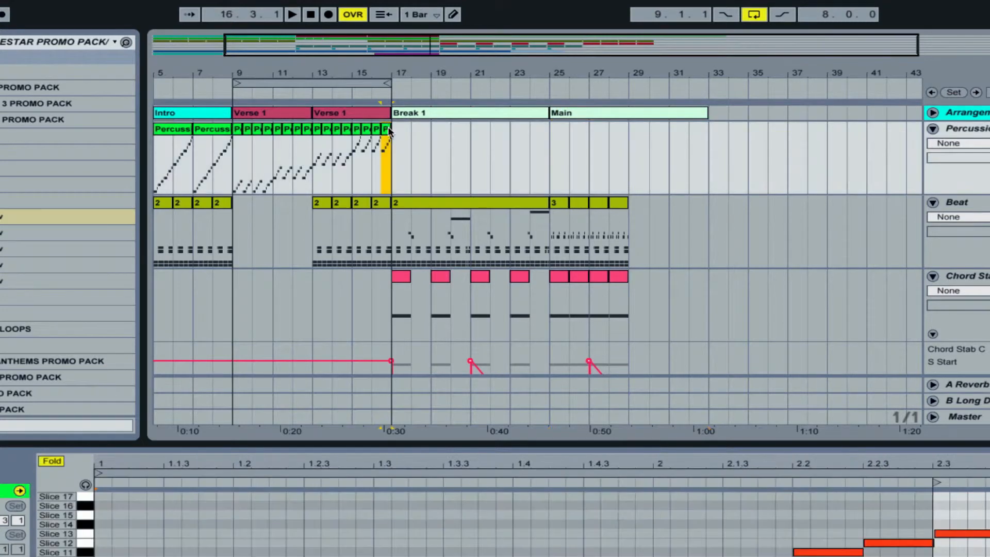
{"action": "left_click", "coordinate": [236, 128], "text": "shift"}
{"action": "left_click_drag", "start_coordinate": [235, 127], "coordinate": [552, 132]}
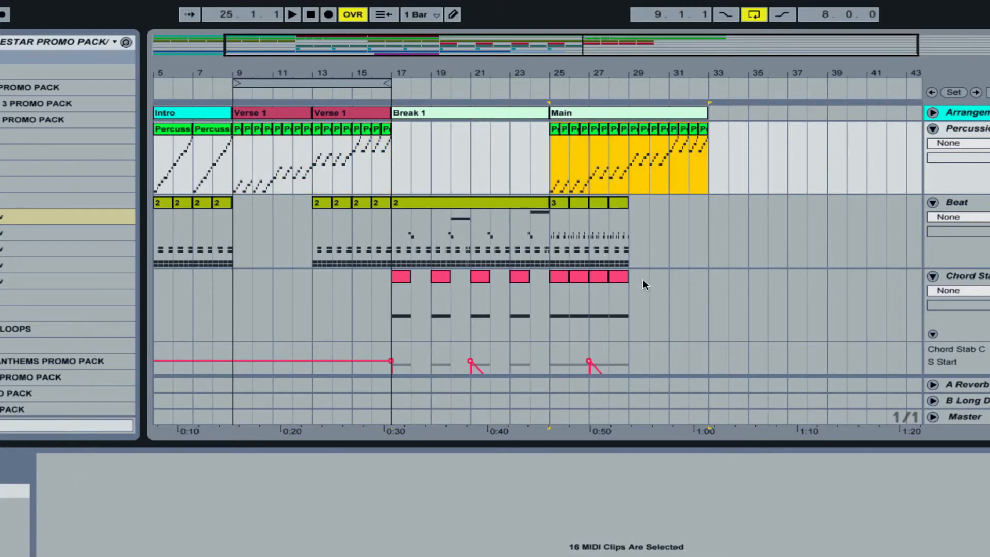
Copy the four Beat clips at bars 25 to 28 to start at bar 29.
{"action": "left_click", "coordinate": [618, 203]}
{"action": "left_click", "coordinate": [562, 203], "text": "shift"}
{"action": "left_click_drag", "start_coordinate": [562, 203], "coordinate": [639, 203]}
Copy the four Chord Stab clips at bars 25 to 28, with their automation, to start at bar 29.
{"action": "scroll", "coordinate": [640, 203], "scroll_direction": "down", "scroll_amount": 3}
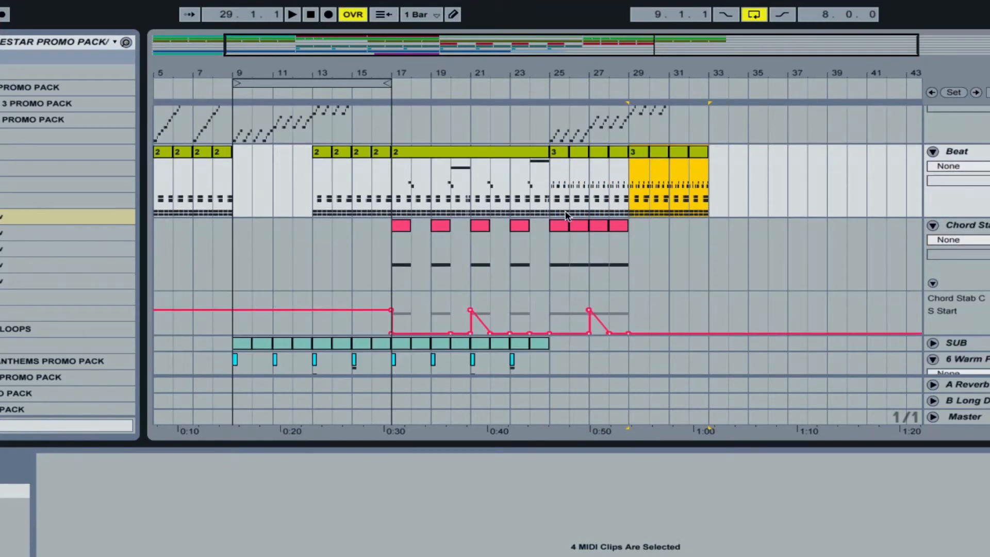
{"action": "left_click", "coordinate": [561, 226]}
{"action": "left_click", "coordinate": [621, 226], "text": "shift"}
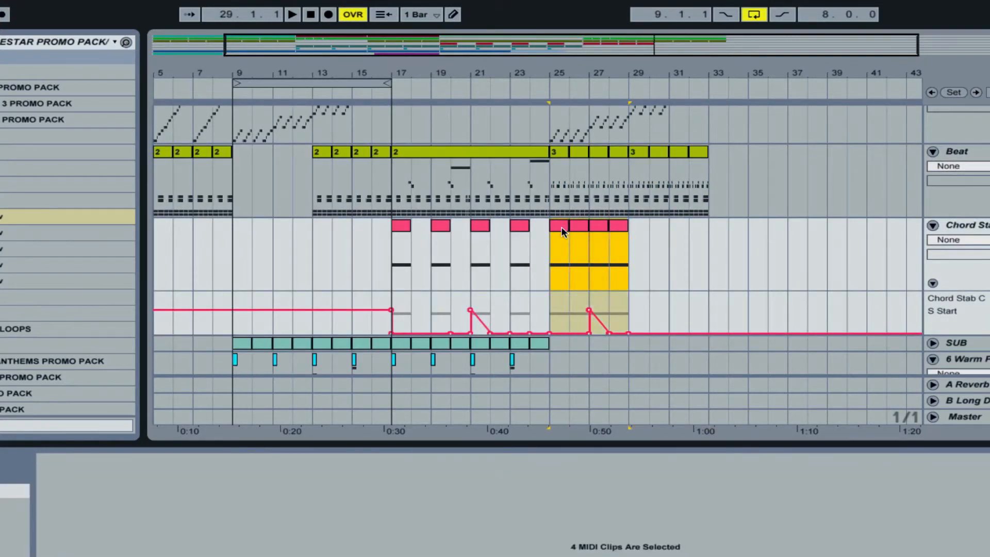
{"action": "left_click_drag", "start_coordinate": [561, 227], "coordinate": [644, 229]}
Copy the eight SUB clips at bars 17 to 24 to start at bar 25.
{"action": "scroll", "coordinate": [644, 229], "scroll_direction": "down", "scroll_amount": 5}
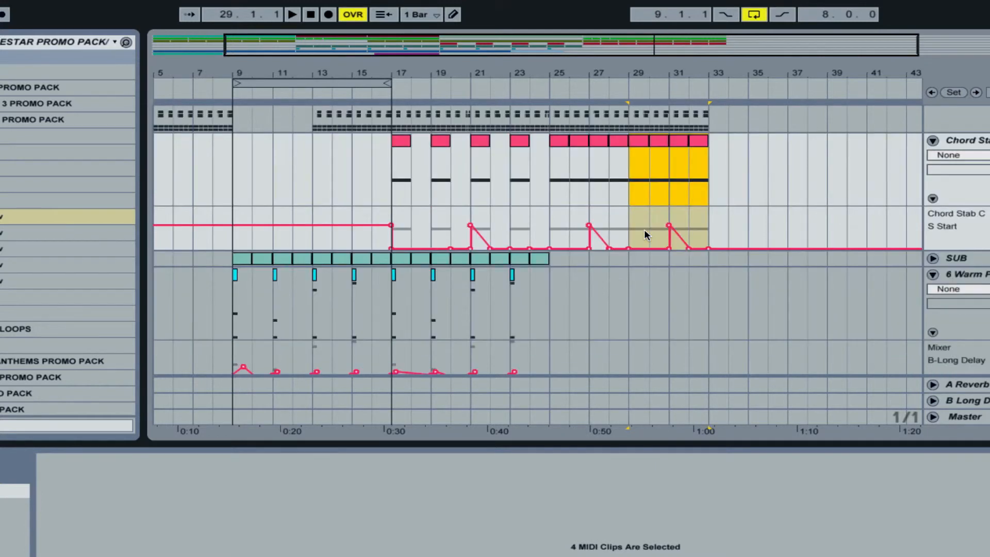
{"action": "scroll", "coordinate": [644, 229], "scroll_direction": "down", "scroll_amount": 2}
{"action": "left_click", "coordinate": [536, 223]}
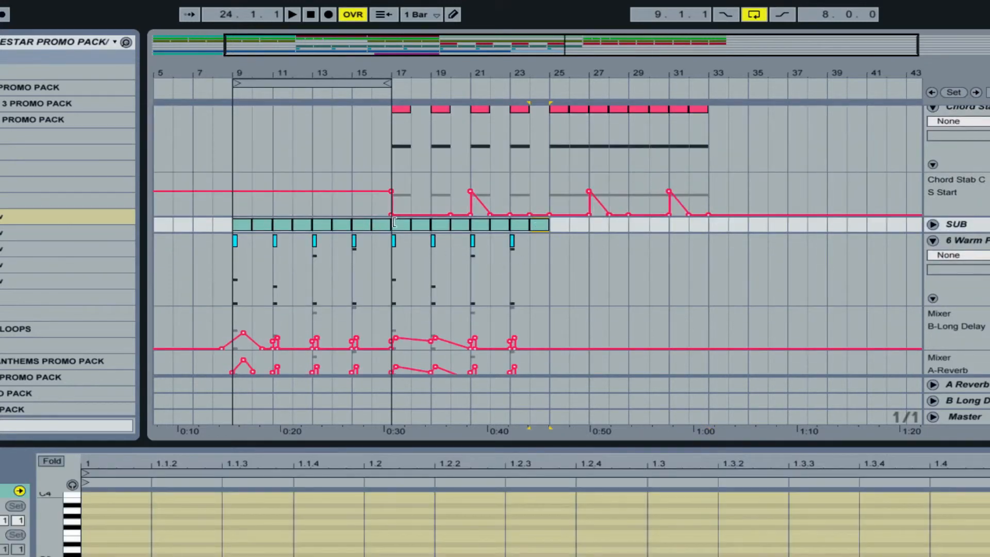
{"action": "left_click", "coordinate": [395, 223], "text": "shift"}
{"action": "left_click_drag", "start_coordinate": [398, 226], "coordinate": [565, 226]}
Duplicate the Warm Drone clip that starts at bar 17, making the original fill bars 17 to 24 and the copy start at bar 25.
{"action": "scroll", "coordinate": [516, 260], "scroll_direction": "down", "scroll_amount": 3}
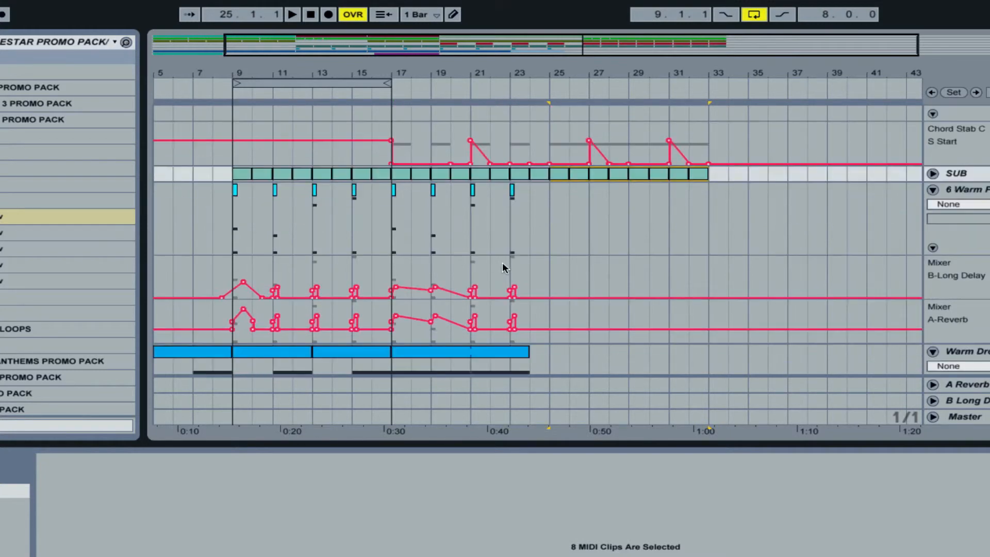
{"action": "scroll", "coordinate": [670, 233], "scroll_direction": "up", "scroll_amount": 12}
{"action": "scroll", "coordinate": [652, 239], "scroll_direction": "down", "scroll_amount": 11}
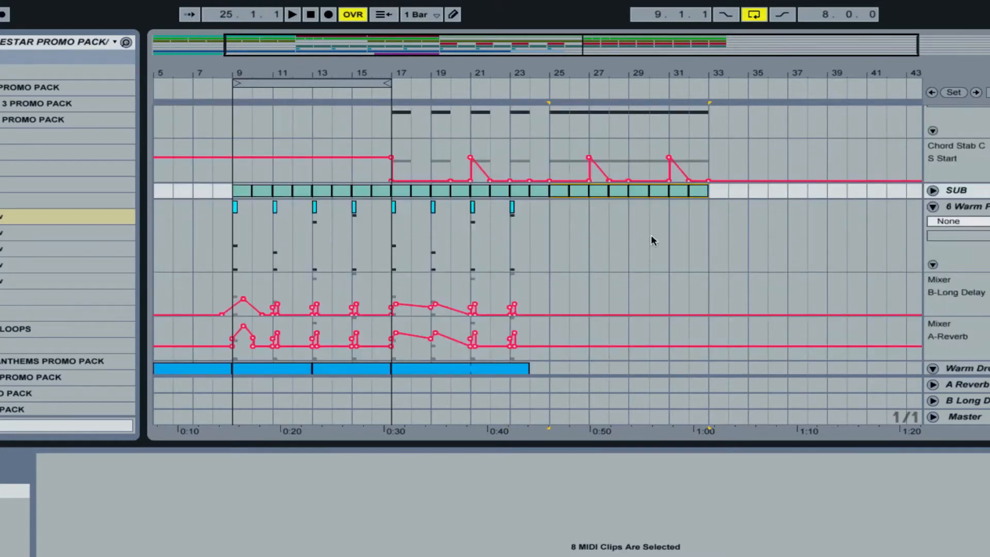
{"action": "scroll", "coordinate": [585, 255], "scroll_direction": "down", "scroll_amount": 6}
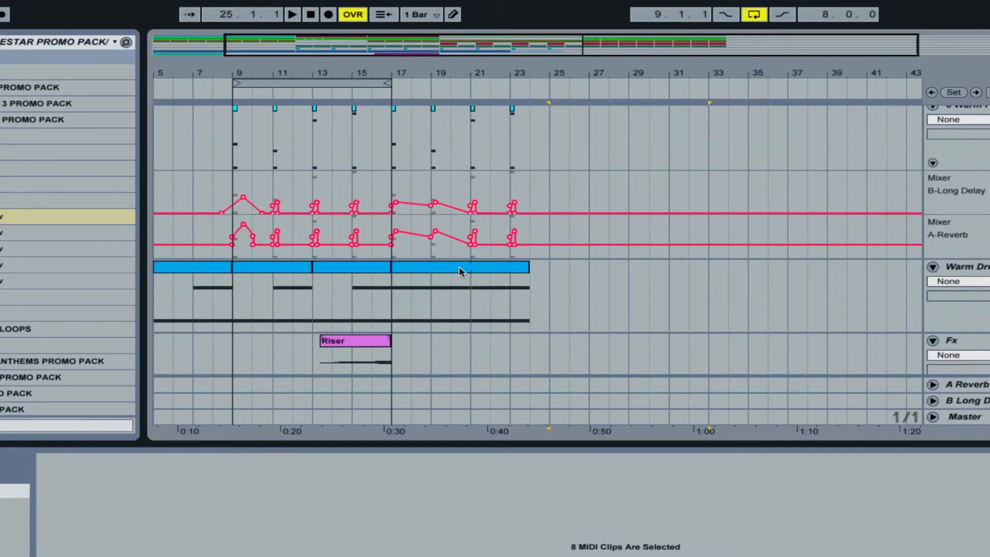
{"action": "left_click_drag", "start_coordinate": [458, 266], "coordinate": [596, 271]}
{"action": "scroll", "coordinate": [596, 271], "scroll_direction": "up", "scroll_amount": 2}
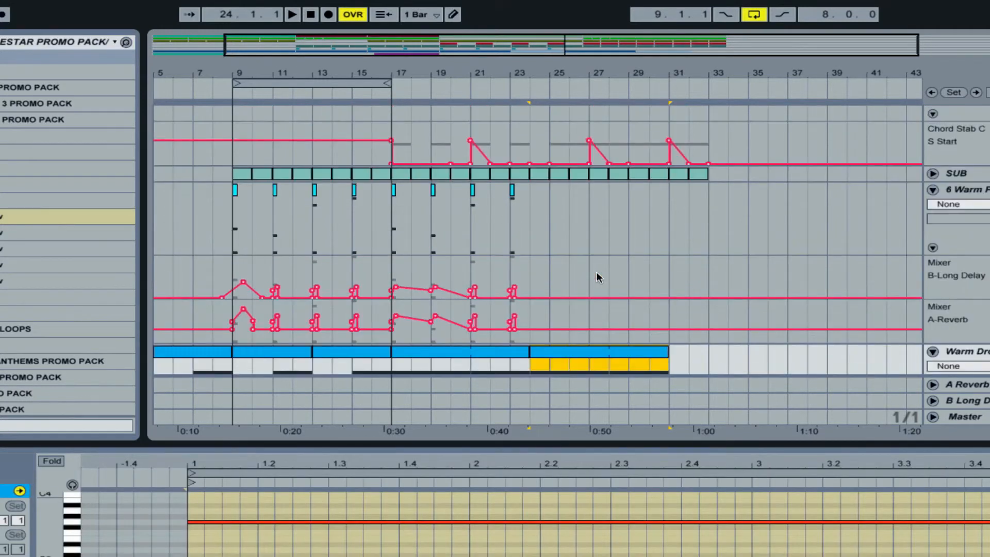
{"action": "left_click", "coordinate": [548, 320]}
{"action": "mouse_move", "coordinate": [548, 320]}
{"action": "left_mouse_down"}
{"action": "mouse_move", "coordinate": [577, 317]}
{"action": "mouse_move", "coordinate": [548, 318]}
{"action": "left_mouse_up"}
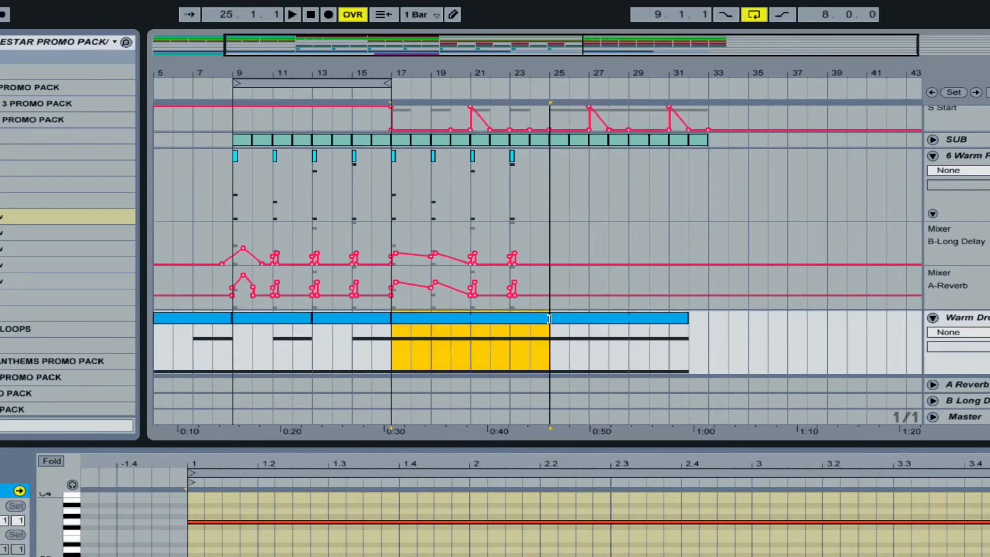
Transpose both notes, C3 and G3, of the Warm Drone clip at bar 25 up one octave.
{"action": "left_click", "coordinate": [625, 319]}
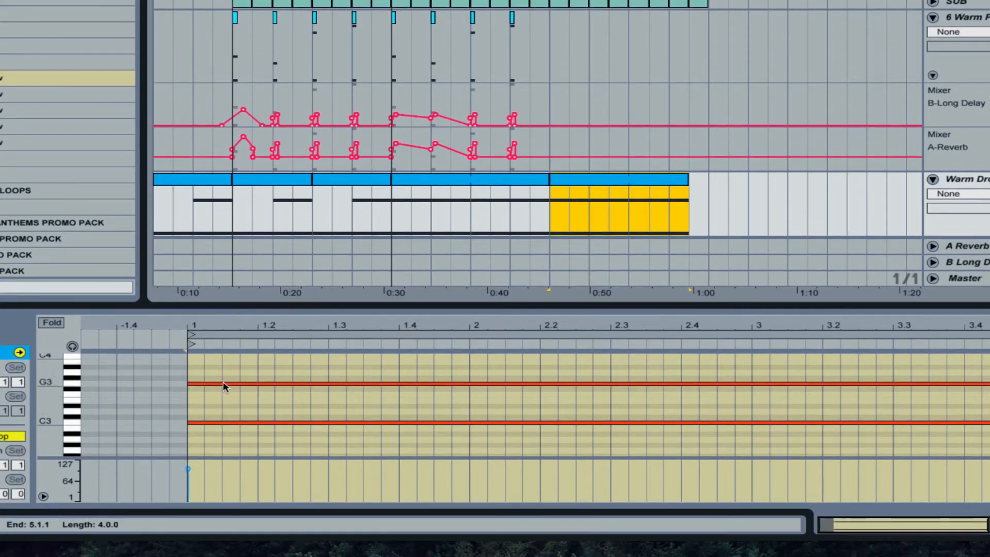
{"action": "left_click_drag", "start_coordinate": [224, 462], "coordinate": [256, 529]}
{"action": "left_click_drag", "start_coordinate": [256, 428], "coordinate": [255, 429]}
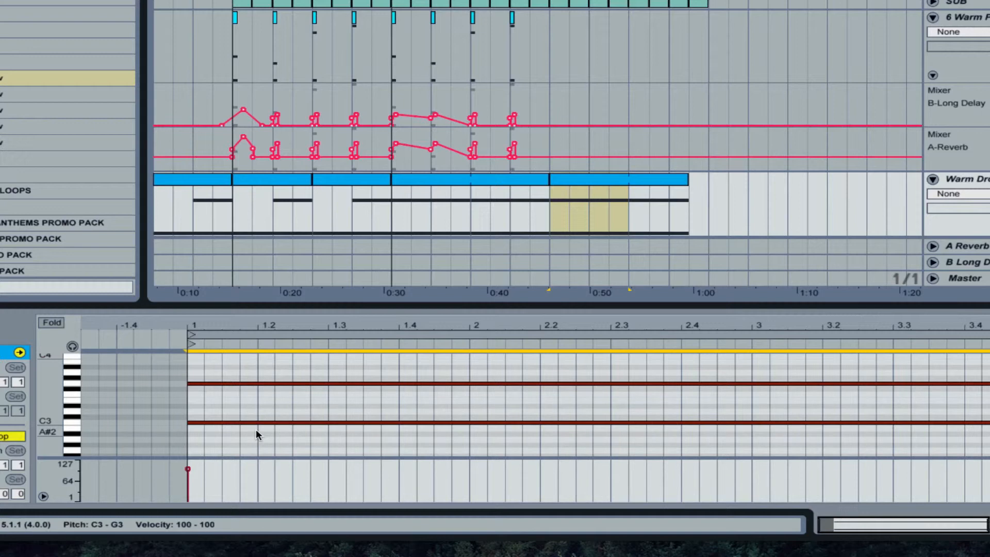
{"action": "key", "text": "shift+Up"}
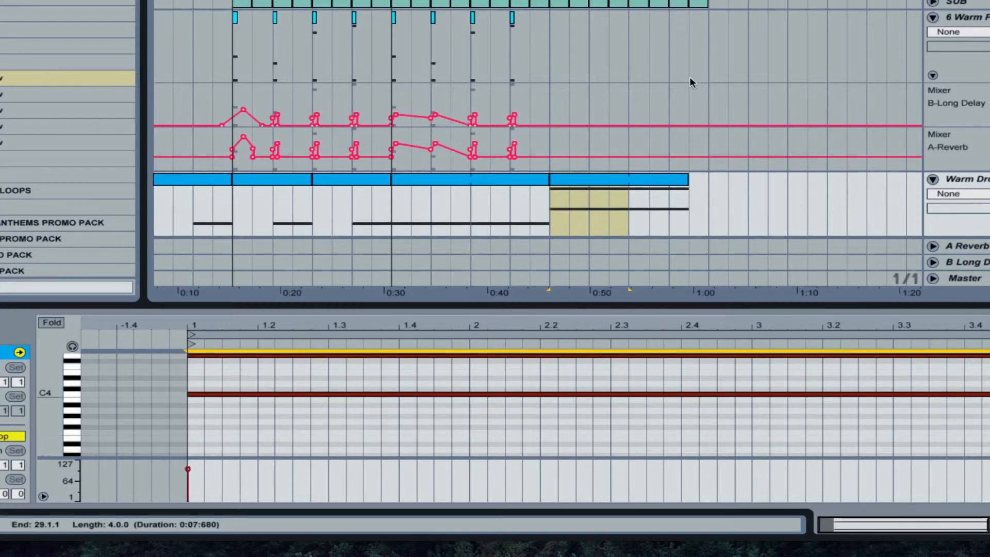
Rename the Main marker clip at bar 25 as Chorus.
{"action": "scroll", "coordinate": [689, 77], "scroll_direction": "down", "scroll_amount": 3}
{"action": "scroll", "coordinate": [689, 98], "scroll_direction": "down", "scroll_amount": 3}
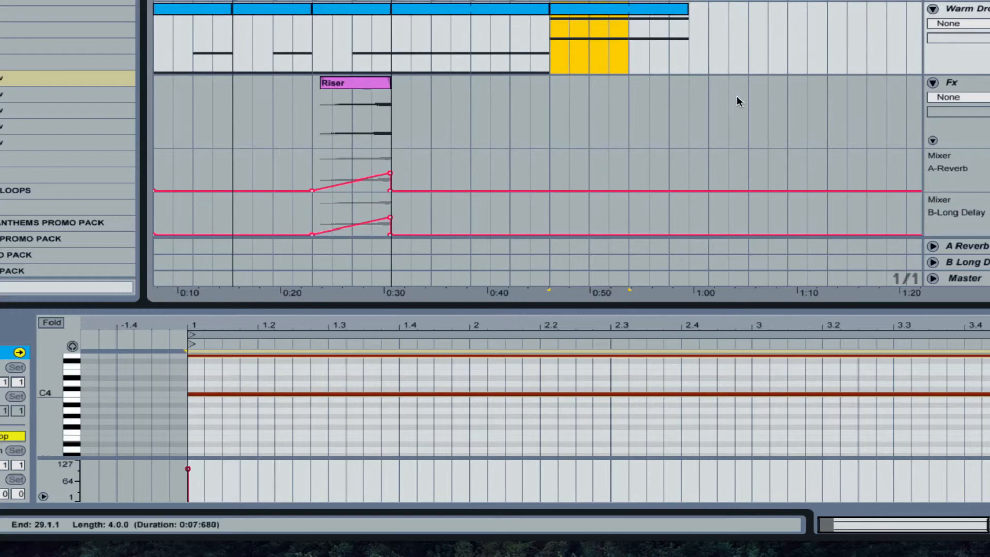
{"action": "scroll", "coordinate": [734, 95], "scroll_direction": "up", "scroll_amount": 5}
{"action": "scroll", "coordinate": [666, 82], "scroll_direction": "up", "scroll_amount": 2}
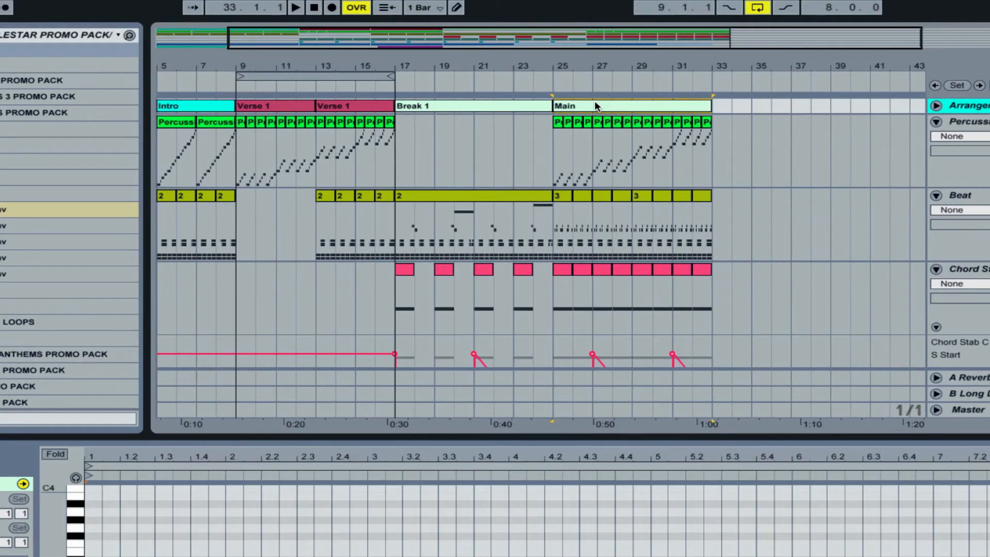
{"action": "key", "text": "ctrl+r"}
{"action": "type", "text": "C"}
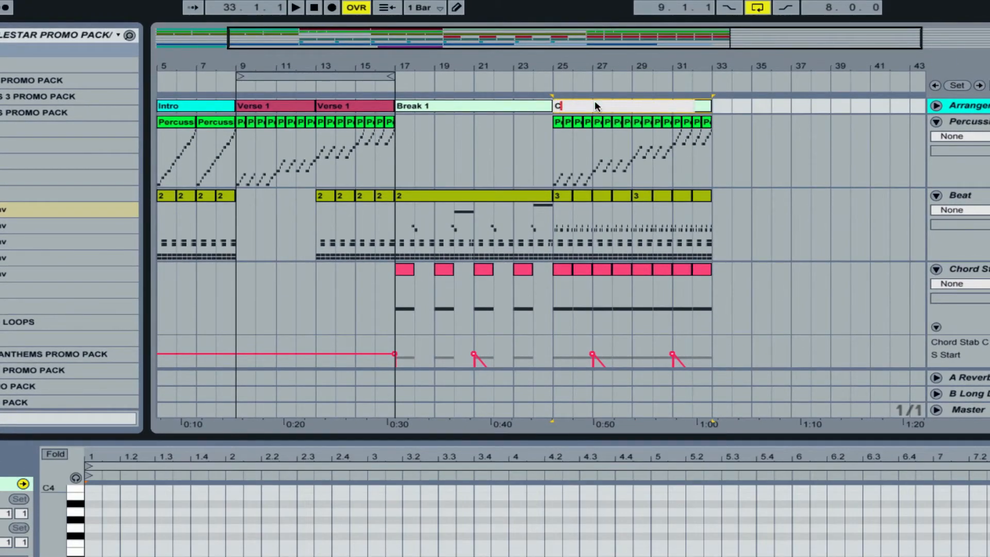
{"action": "type", "text": "horus"}
{"action": "key", "text": "Return"}
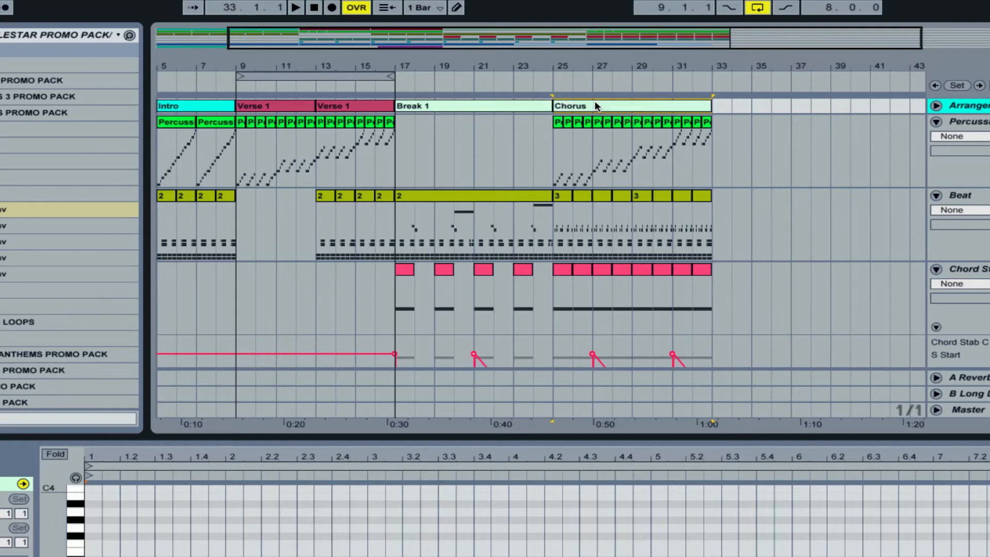
Look over the Break 1 and Chorus sections across all tracks and view the whole arrangement.
{"action": "scroll", "coordinate": [515, 103], "scroll_direction": "right", "scroll_amount": 3}
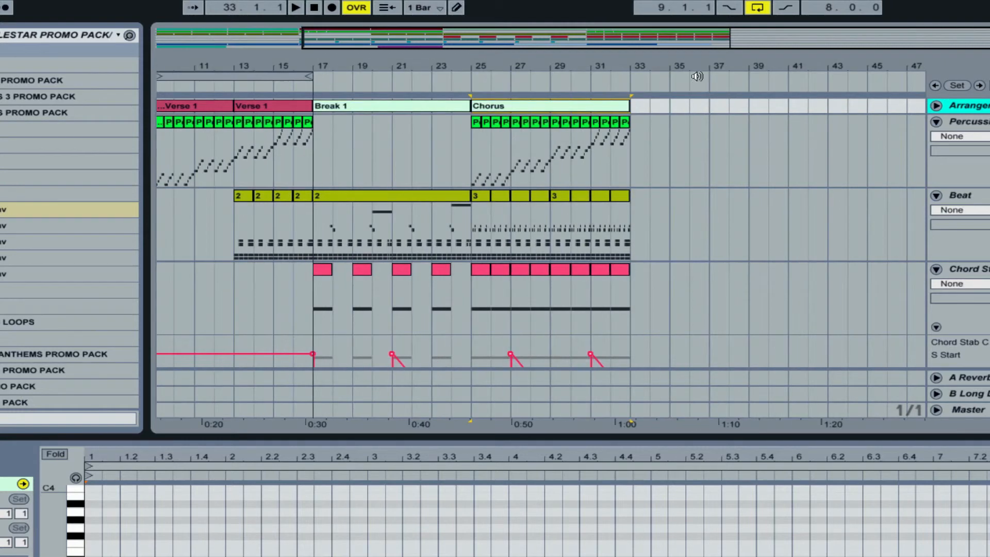
{"action": "scroll", "coordinate": [633, 159], "scroll_direction": "down", "scroll_amount": 2}
{"action": "scroll", "coordinate": [635, 161], "scroll_direction": "down", "scroll_amount": 5}
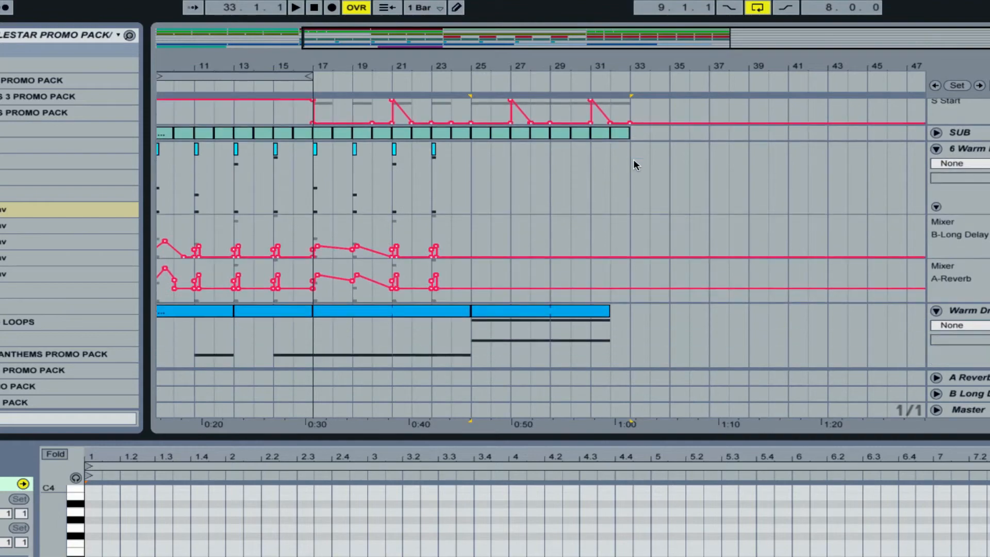
{"action": "scroll", "coordinate": [595, 232], "scroll_direction": "down", "scroll_amount": 1}
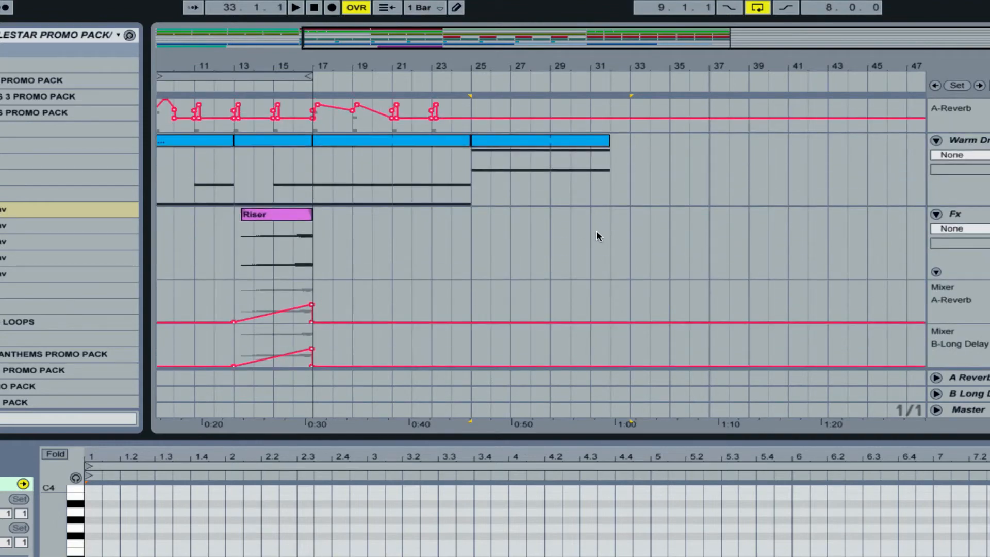
{"action": "scroll", "coordinate": [596, 230], "scroll_direction": "up", "scroll_amount": 8}
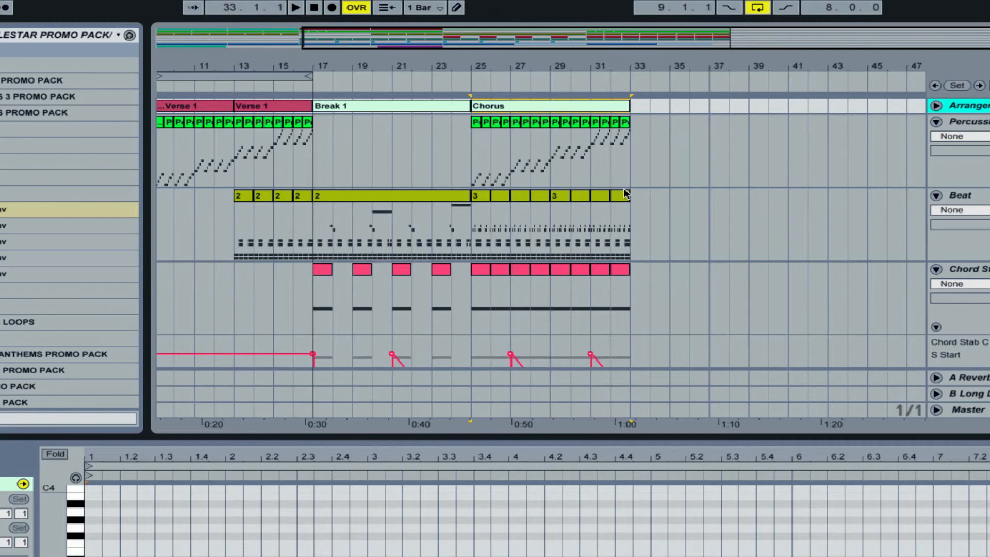
{"action": "left_click_drag", "start_coordinate": [590, 36], "coordinate": [587, 34]}
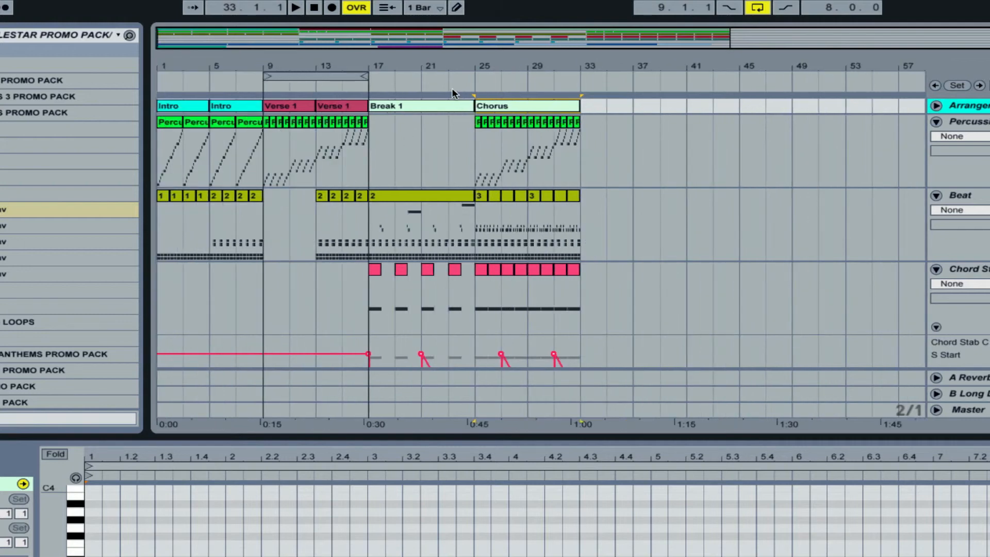
Play the arrangement from the start of Break 1 at bar 17 and review the tracks down to Warm Drone.
{"action": "left_click", "coordinate": [391, 108]}
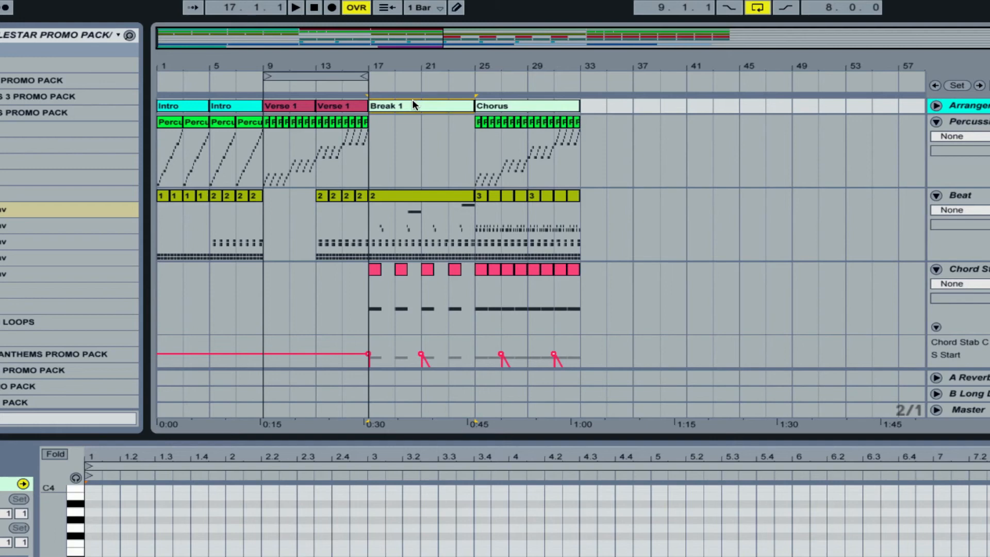
{"action": "key", "text": "space"}
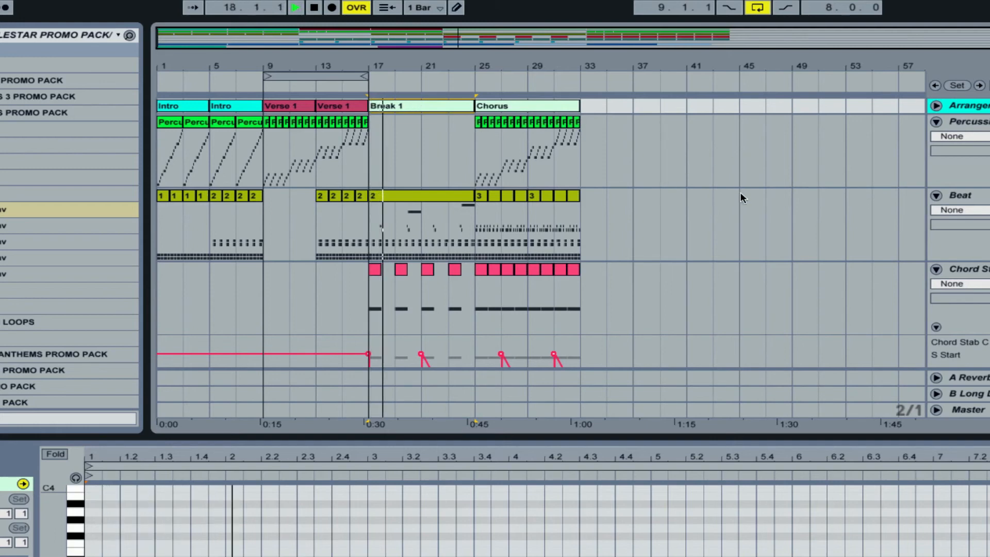
{"action": "scroll", "coordinate": [740, 193], "scroll_direction": "down", "scroll_amount": 2}
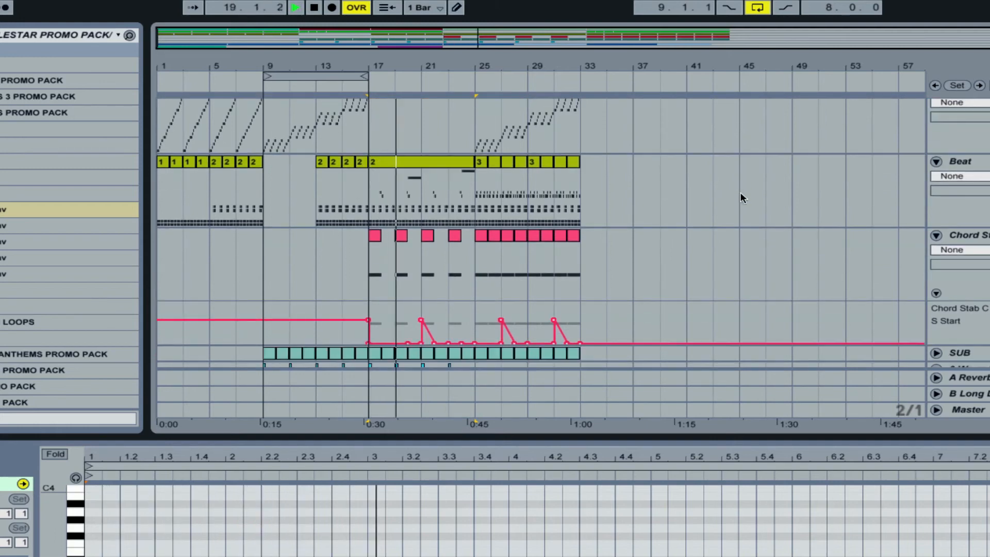
{"action": "scroll", "coordinate": [740, 194], "scroll_direction": "down", "scroll_amount": 3}
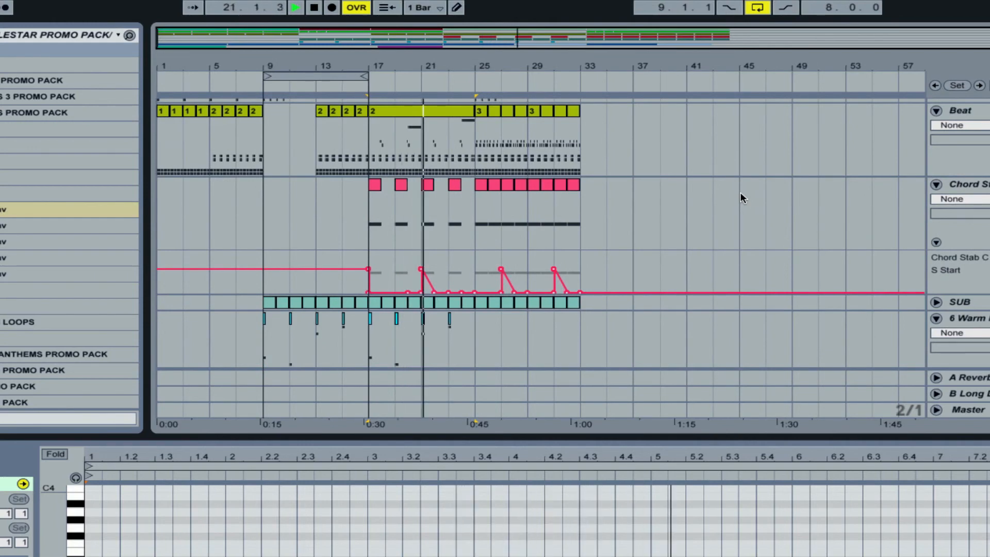
{"action": "scroll", "coordinate": [741, 193], "scroll_direction": "down", "scroll_amount": 5}
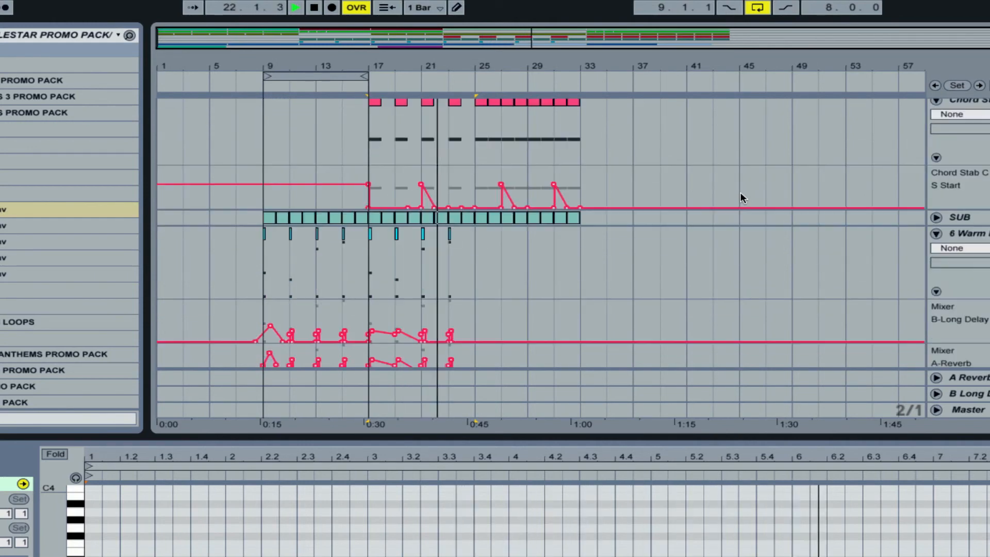
{"action": "scroll", "coordinate": [741, 194], "scroll_direction": "down", "scroll_amount": 3}
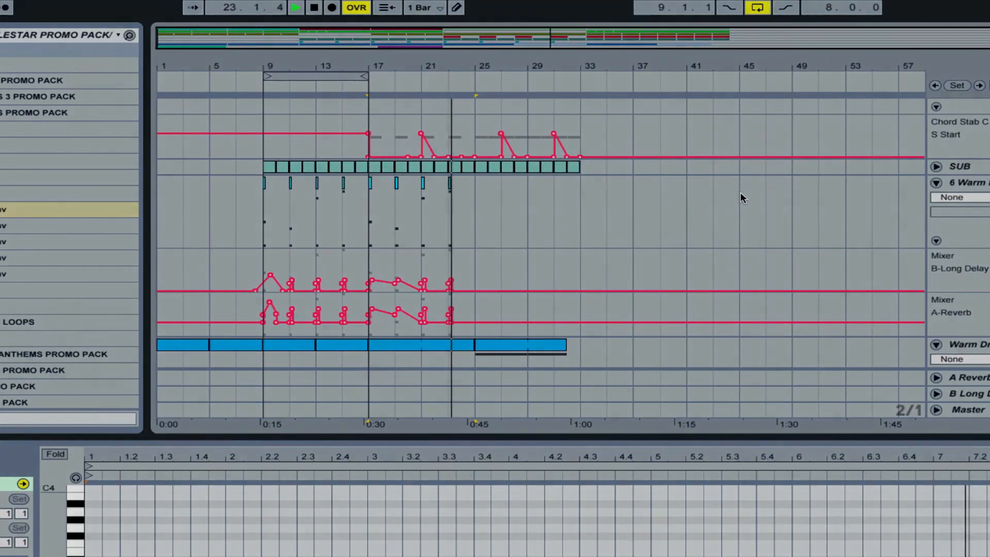